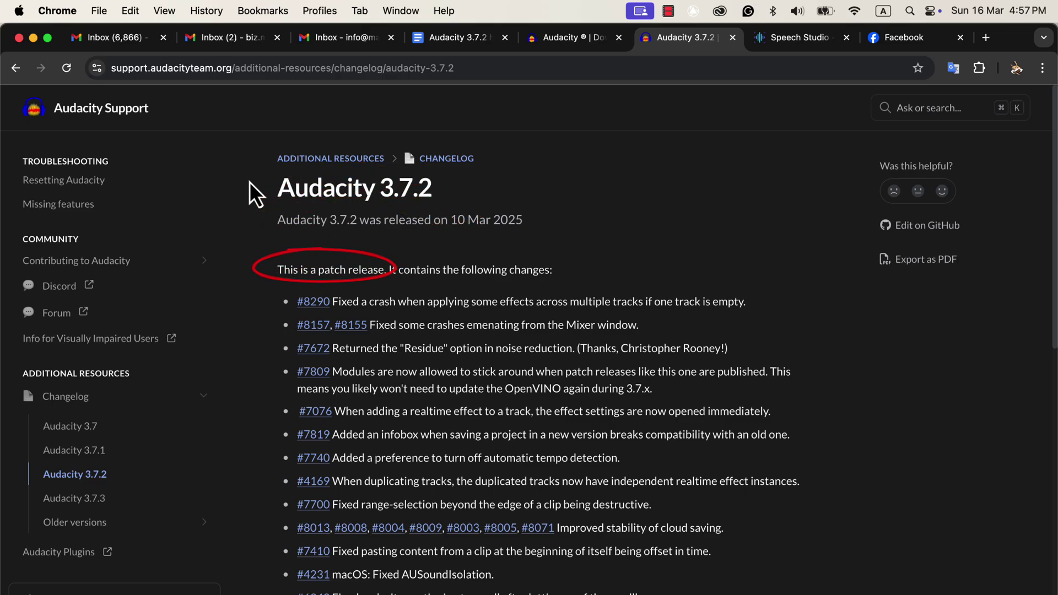
Scroll through the Audacity 3.7.2 changelog in Chrome, then bring Audacity to the front
{"action": "scroll", "coordinate": [249, 181], "scroll_direction": "down", "scroll_amount": 3}
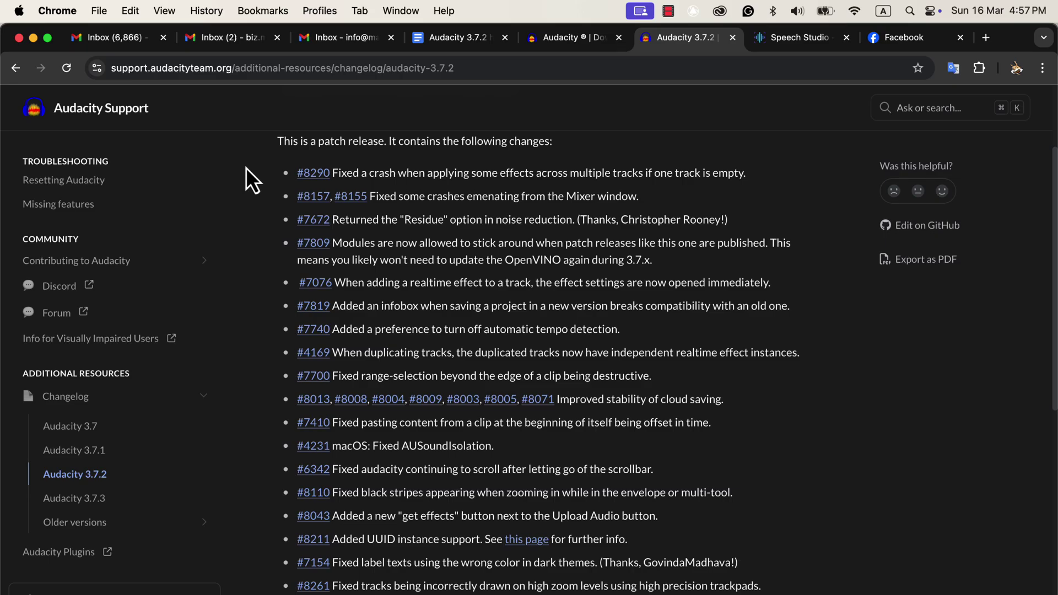
{"action": "scroll", "coordinate": [246, 168], "scroll_direction": "down", "scroll_amount": 3}
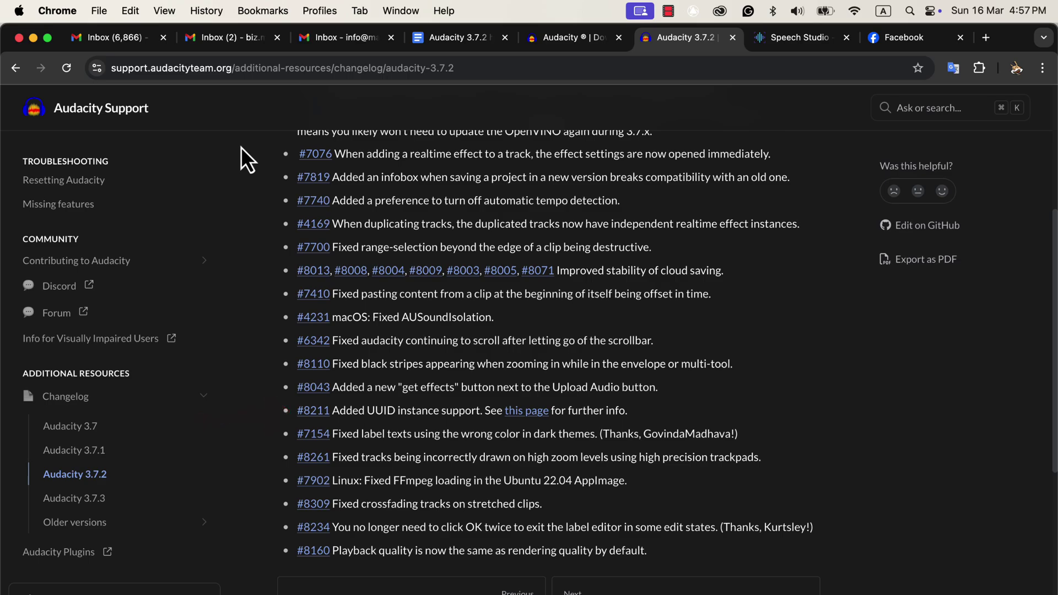
{"action": "key", "text": "super+Tab"}
{"action": "key", "text": "super+Tab"}
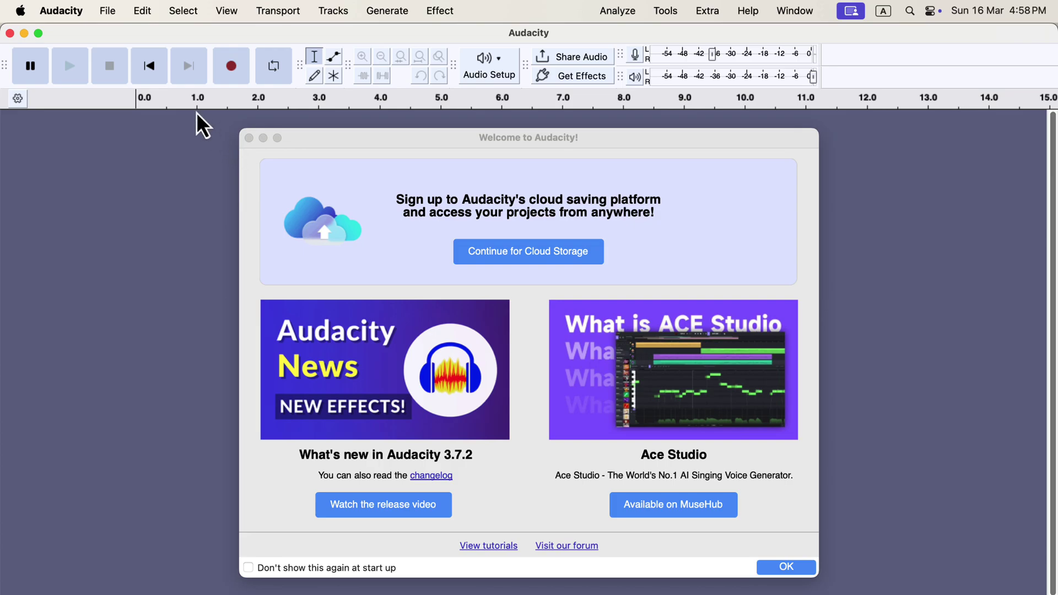
Review the Application preferences, leaving update checking and UUID usage info enabled
{"action": "left_click", "coordinate": [57, 13]}
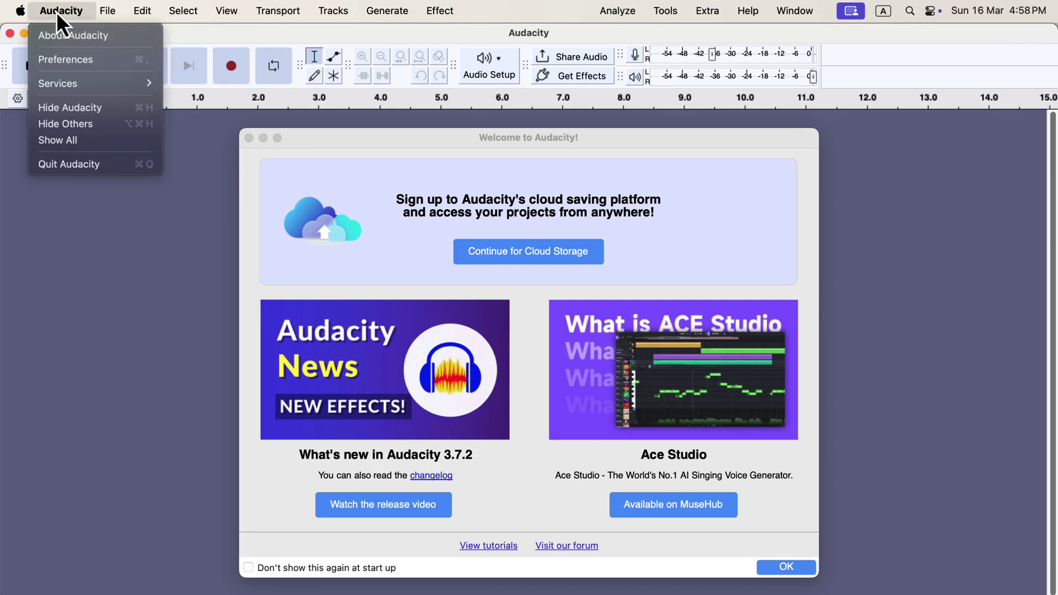
{"action": "left_click", "coordinate": [59, 59]}
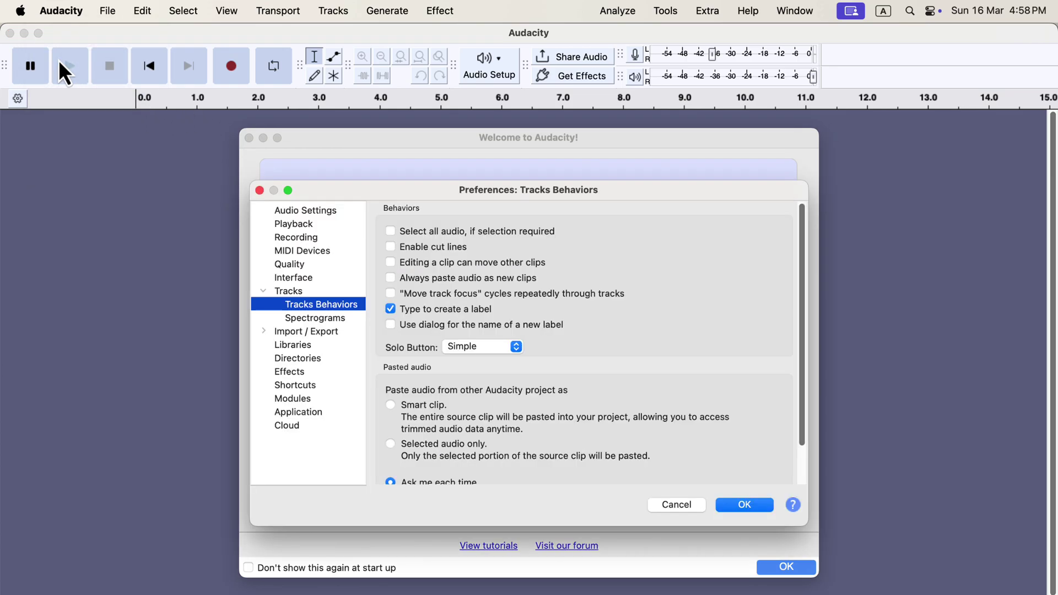
{"action": "left_click", "coordinate": [303, 416]}
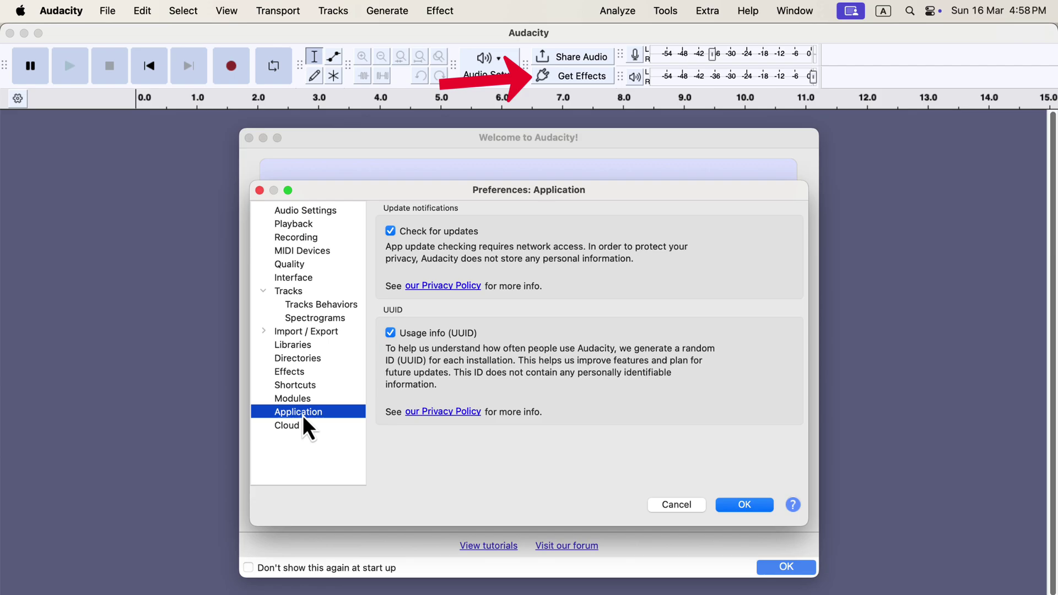
{"action": "left_click", "coordinate": [665, 503]}
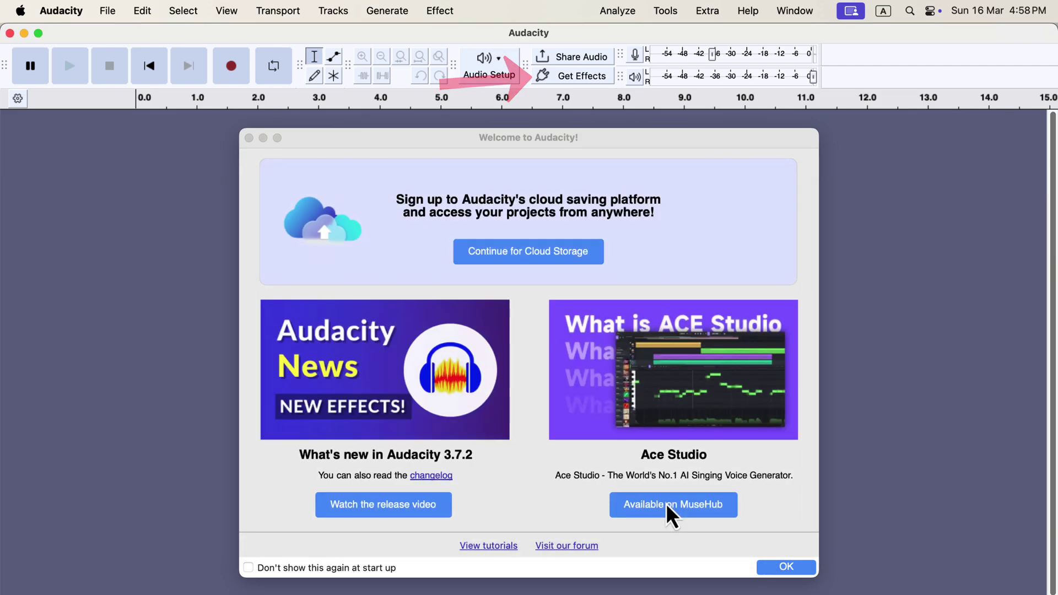
Browse Get Effects categories from Voice & Podcasting through to Sound Design & Effects
{"action": "left_click", "coordinate": [788, 564]}
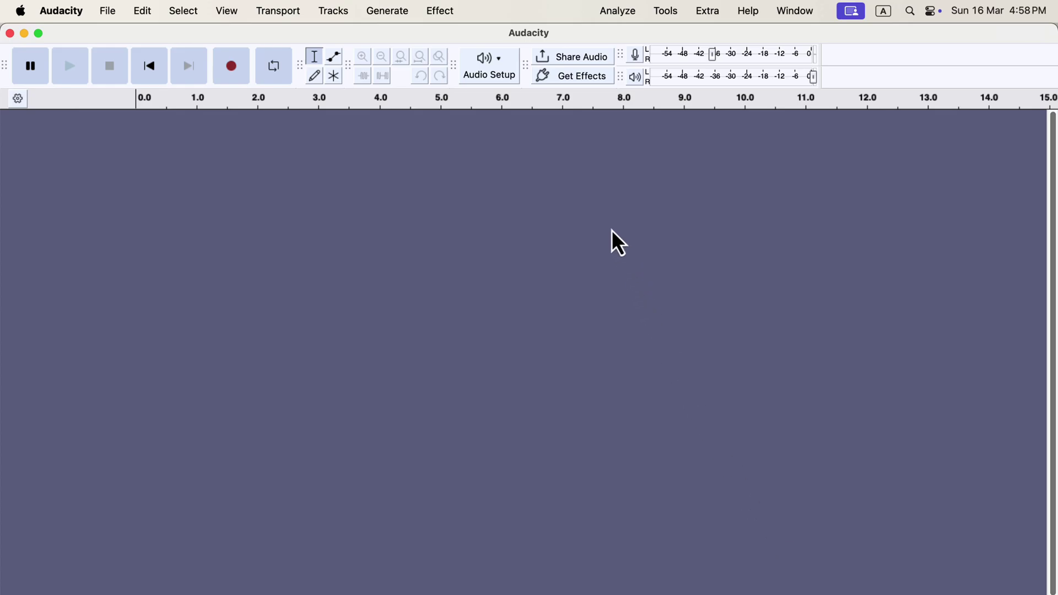
{"action": "left_click", "coordinate": [560, 76]}
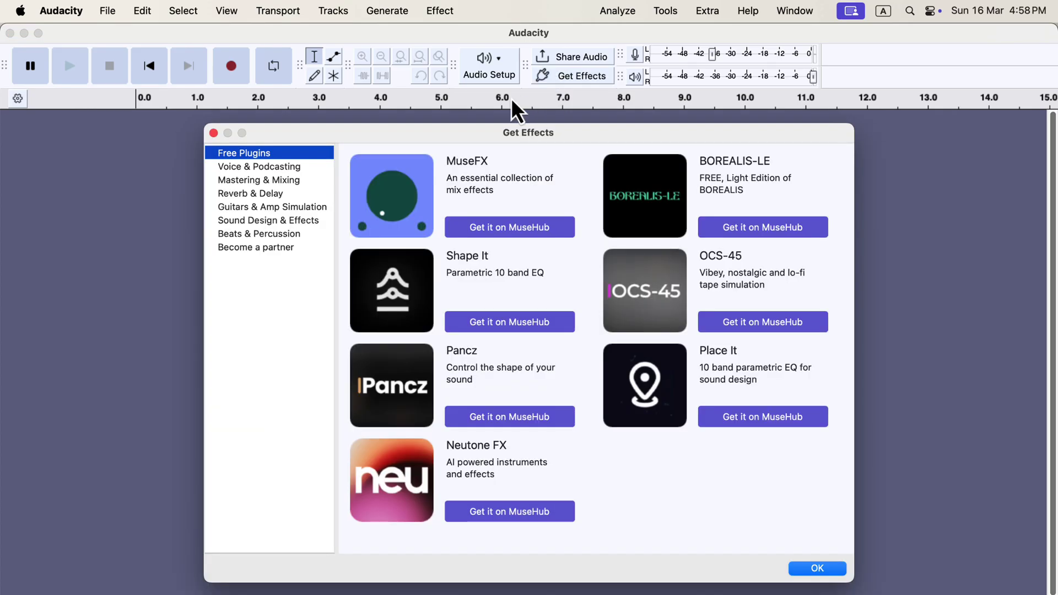
{"action": "left_click", "coordinate": [287, 165]}
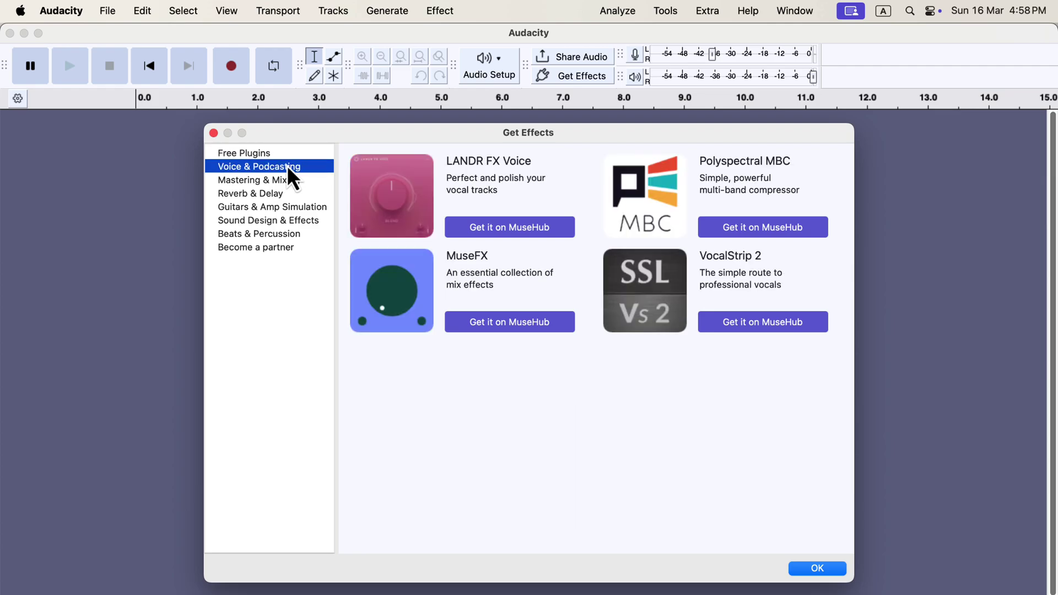
{"action": "left_click", "coordinate": [285, 182]}
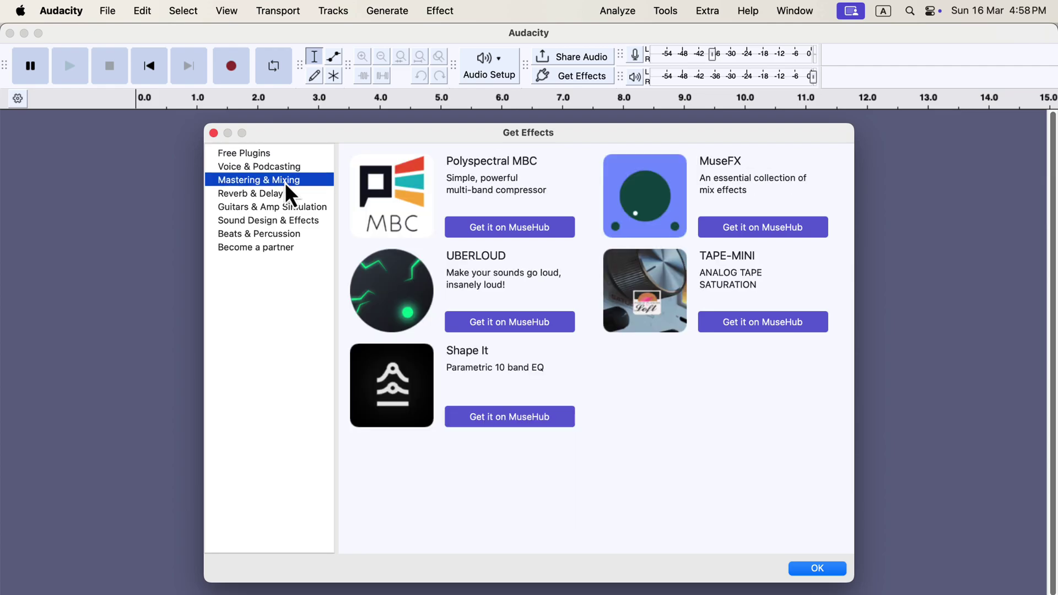
{"action": "left_click", "coordinate": [283, 193]}
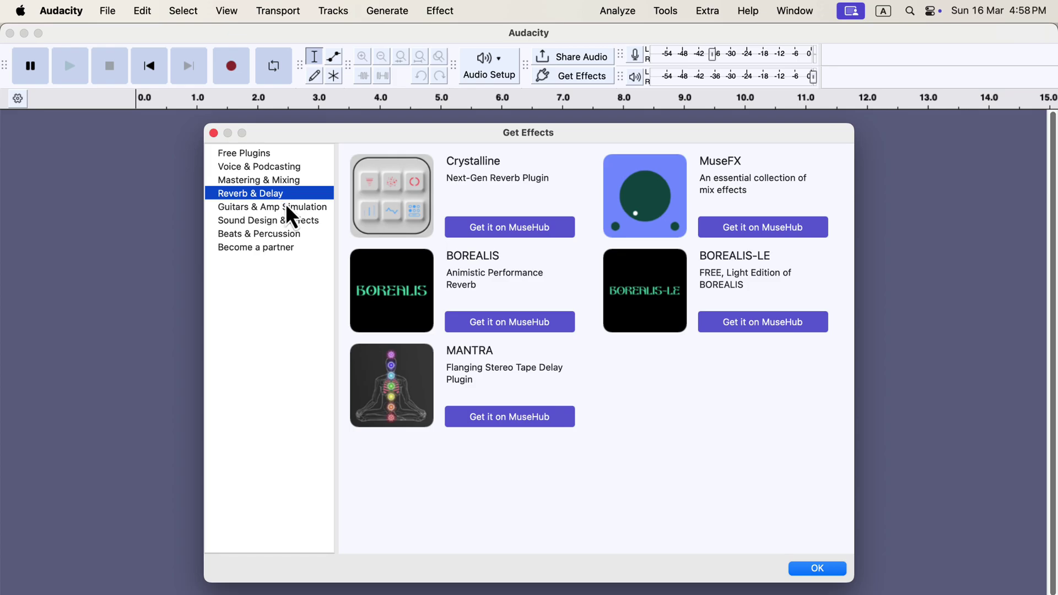
{"action": "left_click", "coordinate": [286, 206]}
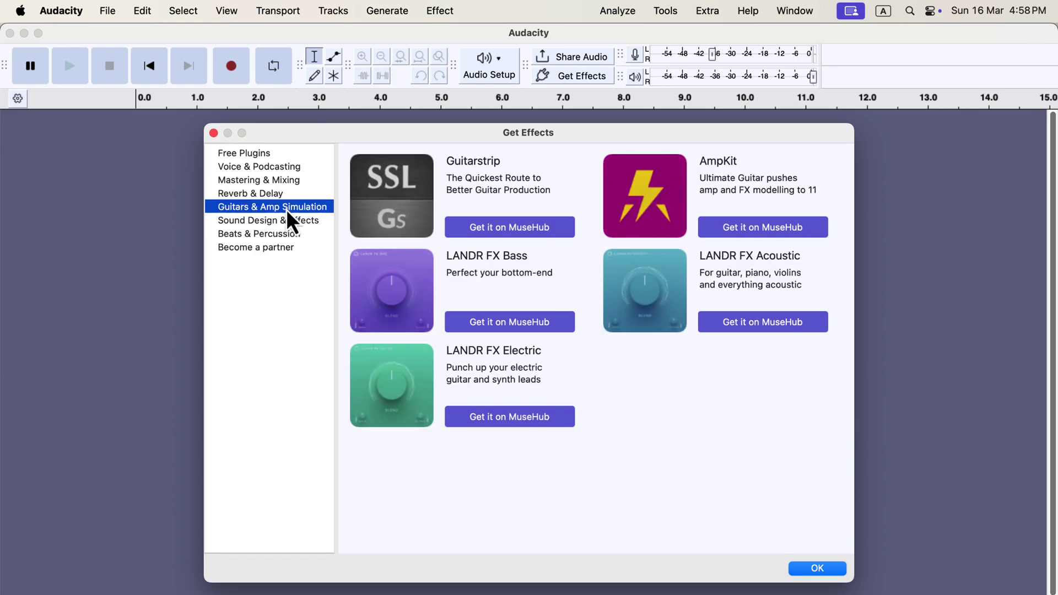
{"action": "left_click", "coordinate": [287, 220]}
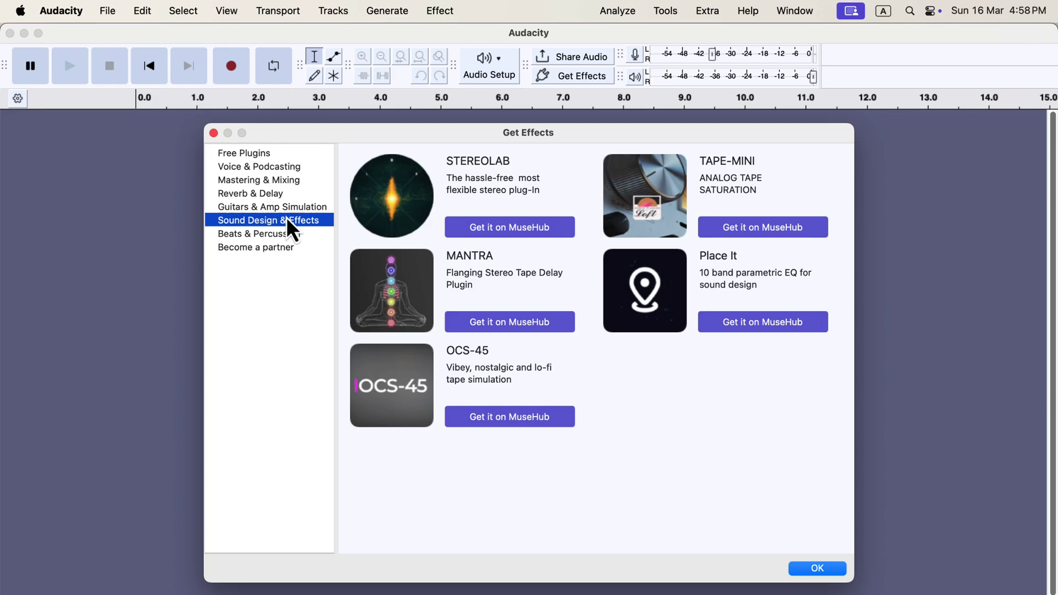
Return to Chrome and scroll back up to the top of the 3.7.2 changelog
{"action": "key", "text": "super+Tab"}
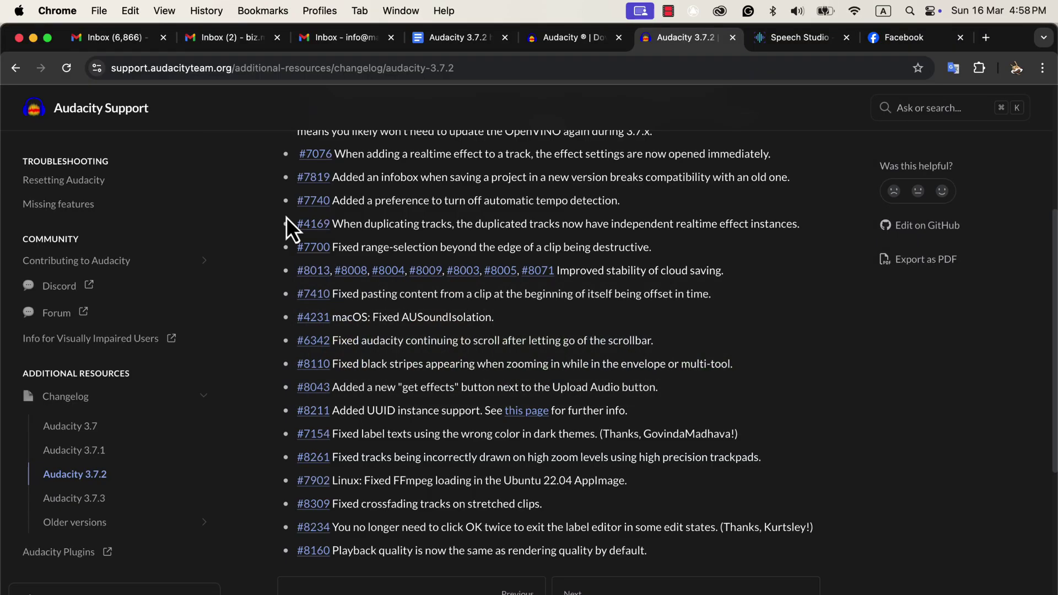
{"action": "scroll", "coordinate": [263, 225], "scroll_direction": "up", "scroll_amount": 5}
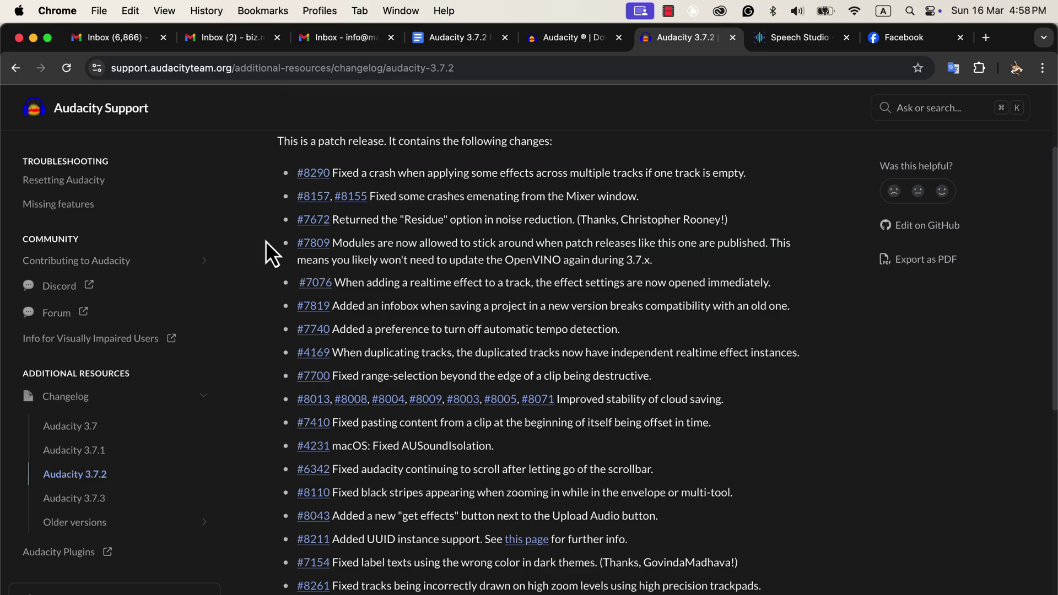
{"action": "scroll", "coordinate": [265, 241], "scroll_direction": "up", "scroll_amount": 2}
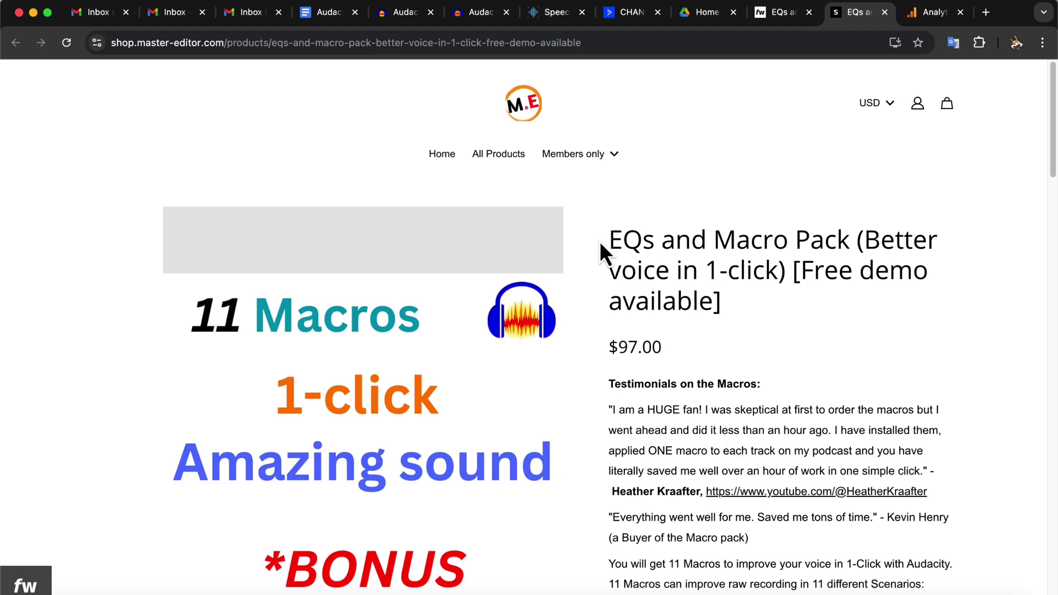
Scroll down the EQs and Macro Pack page through the testimonials and macro details
{"action": "scroll", "coordinate": [599, 239], "scroll_direction": "down", "scroll_amount": 1}
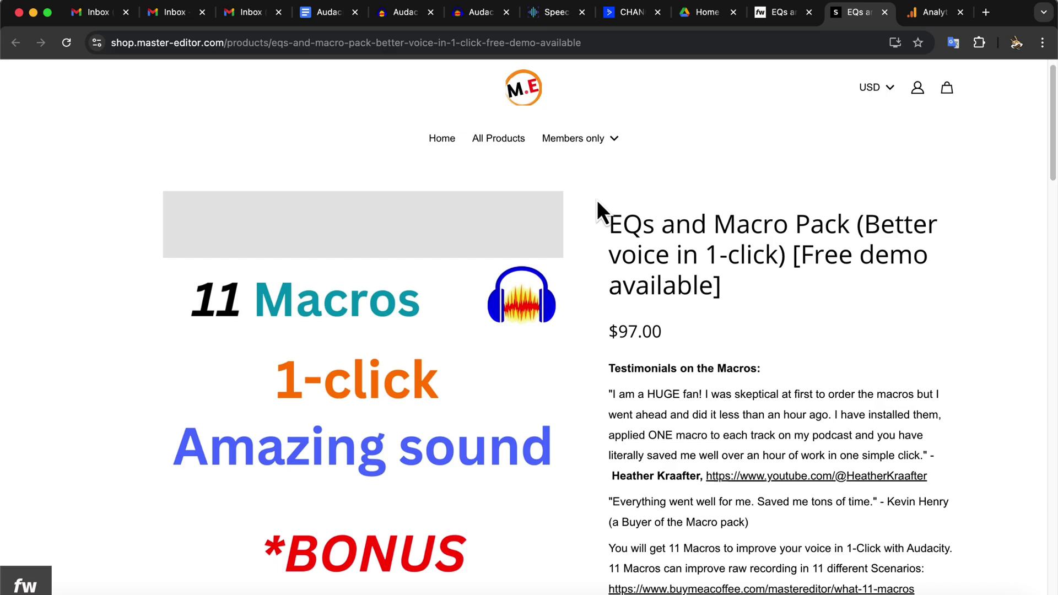
{"action": "scroll", "coordinate": [592, 378], "scroll_direction": "down", "scroll_amount": 1}
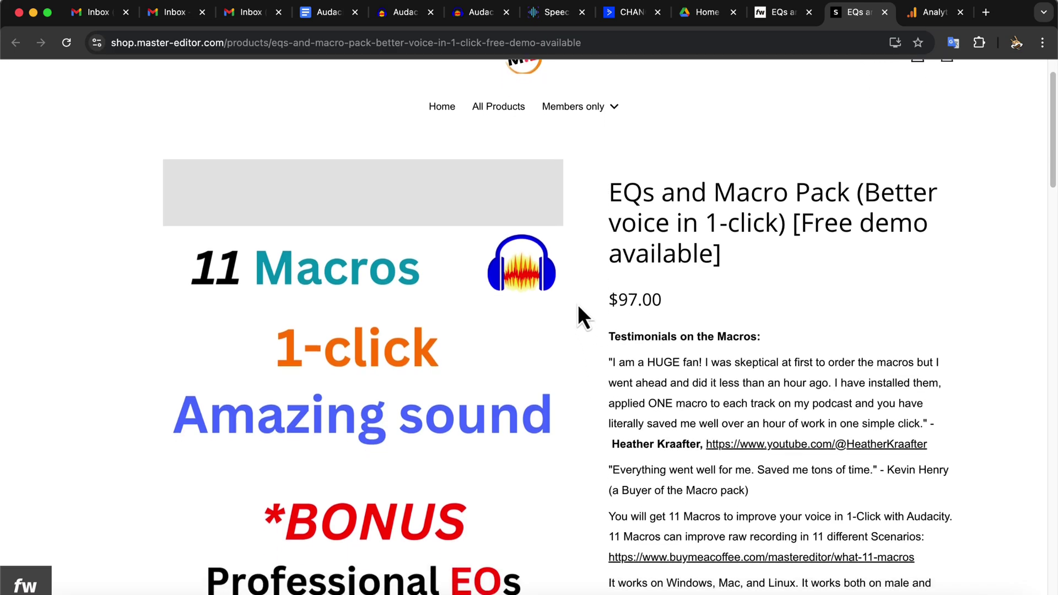
{"action": "scroll", "coordinate": [596, 342], "scroll_direction": "down", "scroll_amount": 2}
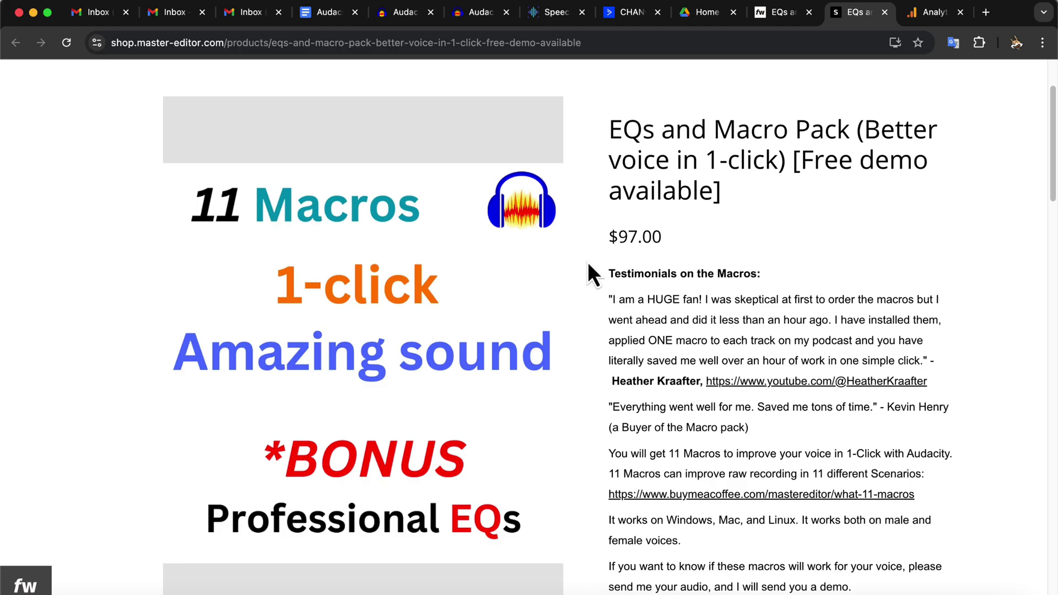
{"action": "scroll", "coordinate": [588, 259], "scroll_direction": "down", "scroll_amount": 1}
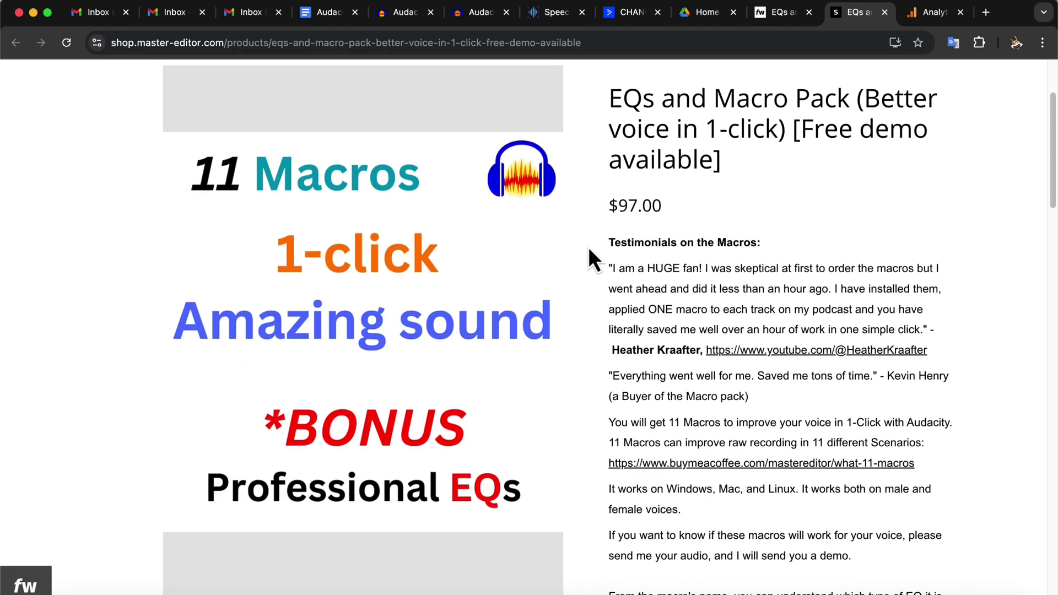
{"action": "scroll", "coordinate": [588, 246], "scroll_direction": "down", "scroll_amount": 11}
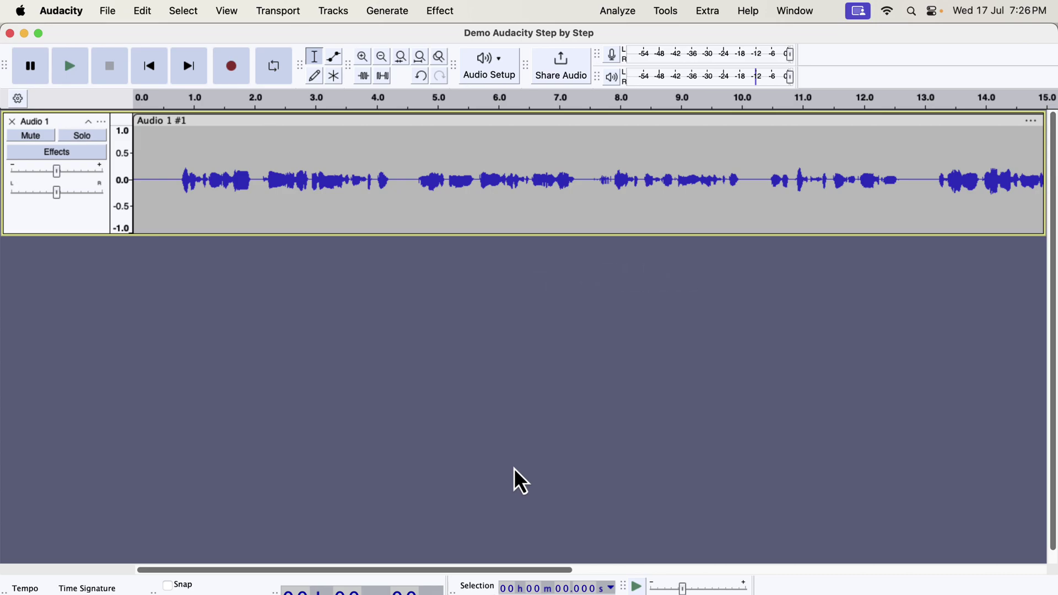
{"action": "left_click", "coordinate": [165, 172]}
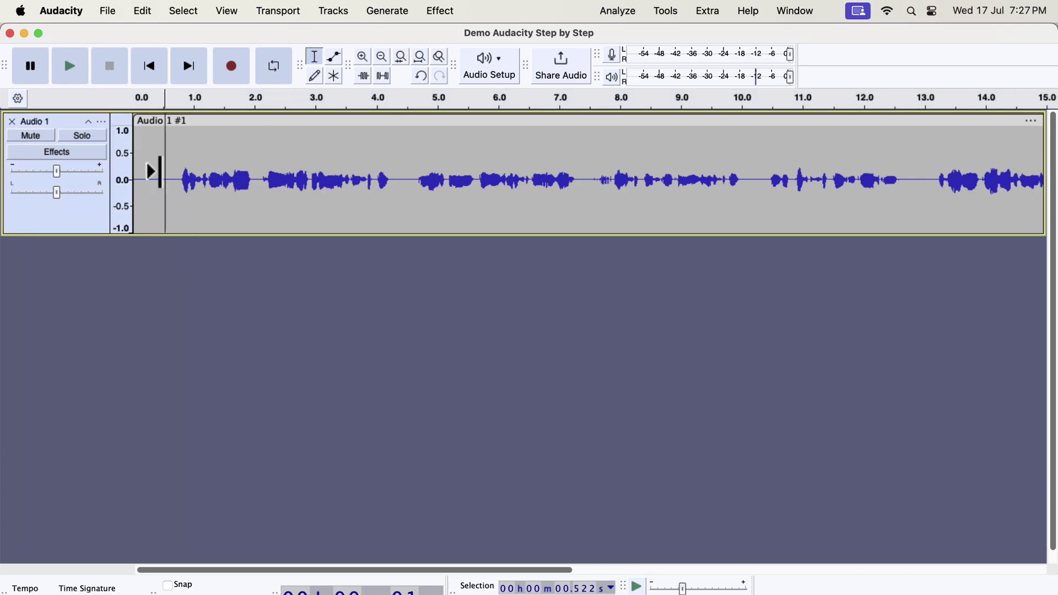
{"action": "key", "text": "space"}
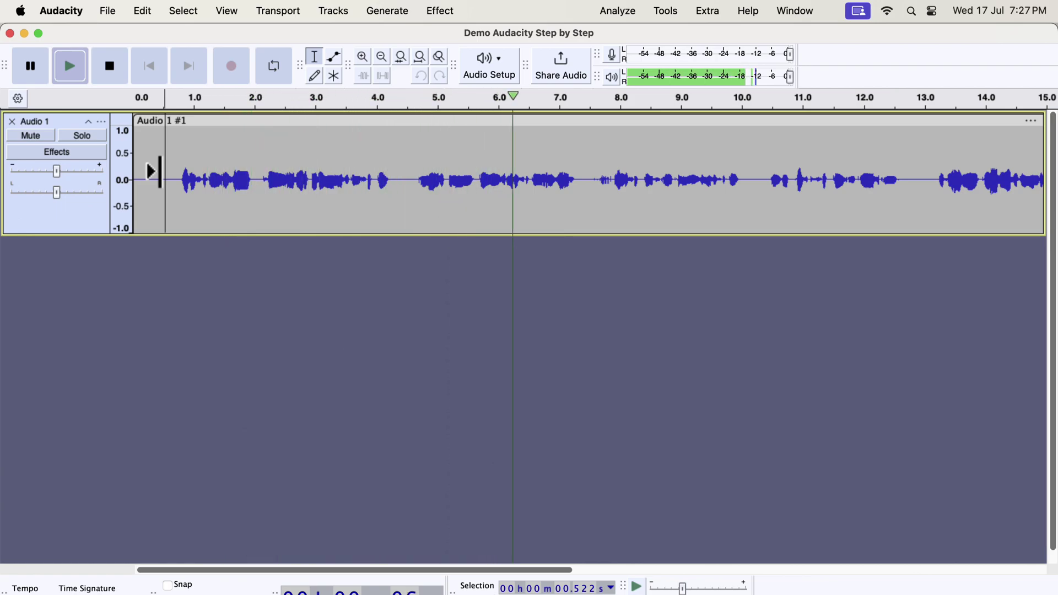
{"action": "key", "text": "space"}
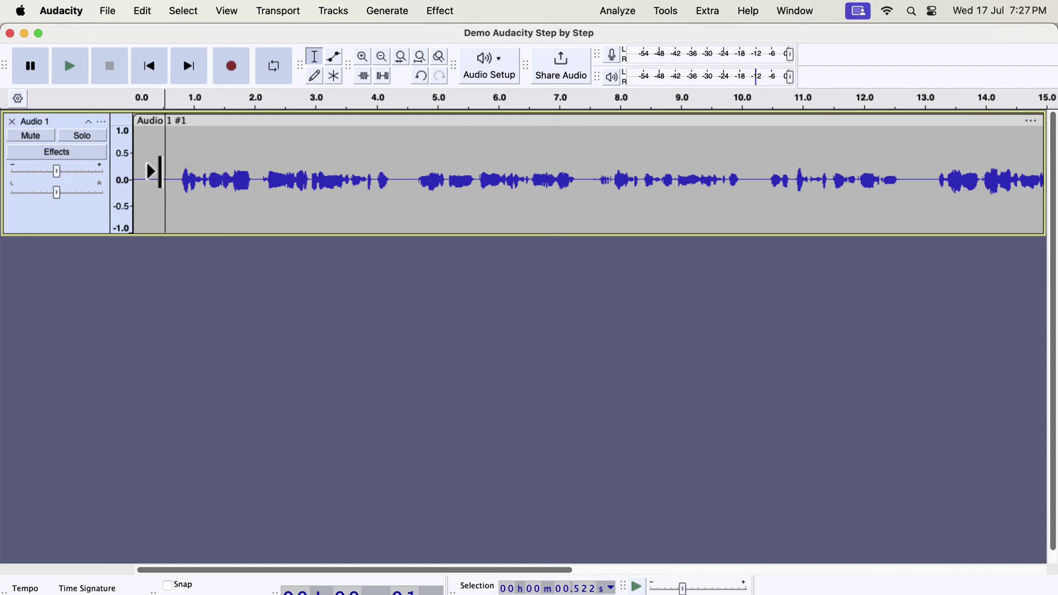
Duplicate the Audio 1 track and select the new lower copy
{"action": "left_click", "coordinate": [164, 172]}
{"action": "left_click", "coordinate": [147, 17]}
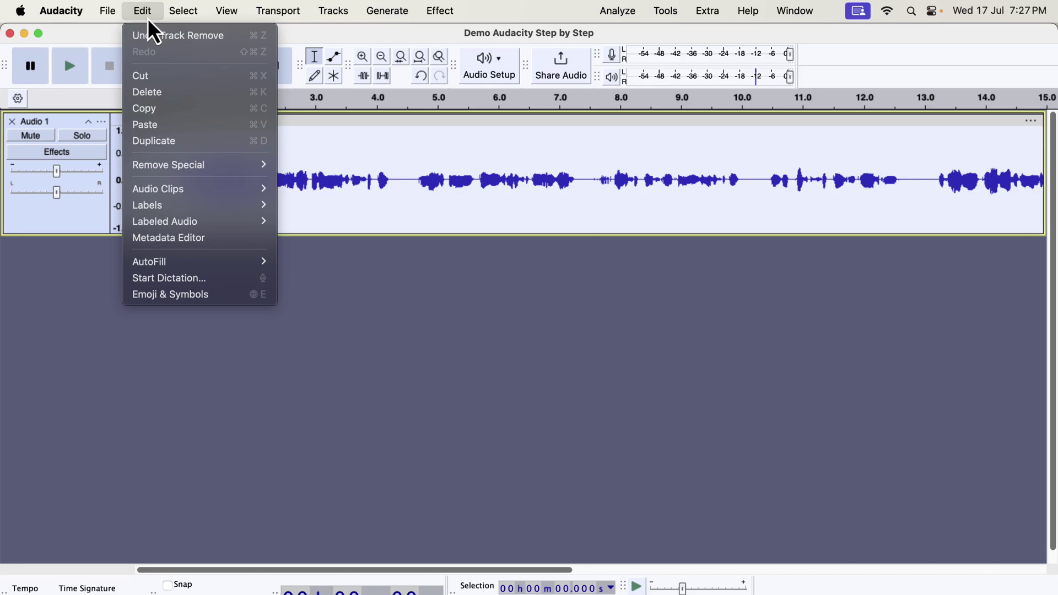
{"action": "left_click", "coordinate": [156, 141]}
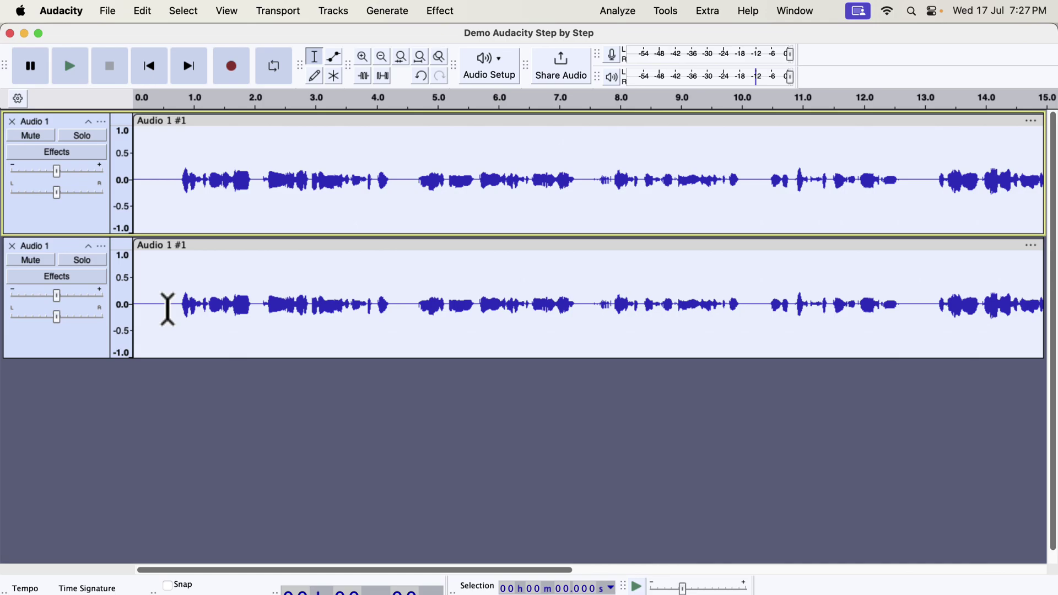
{"action": "left_click", "coordinate": [167, 308]}
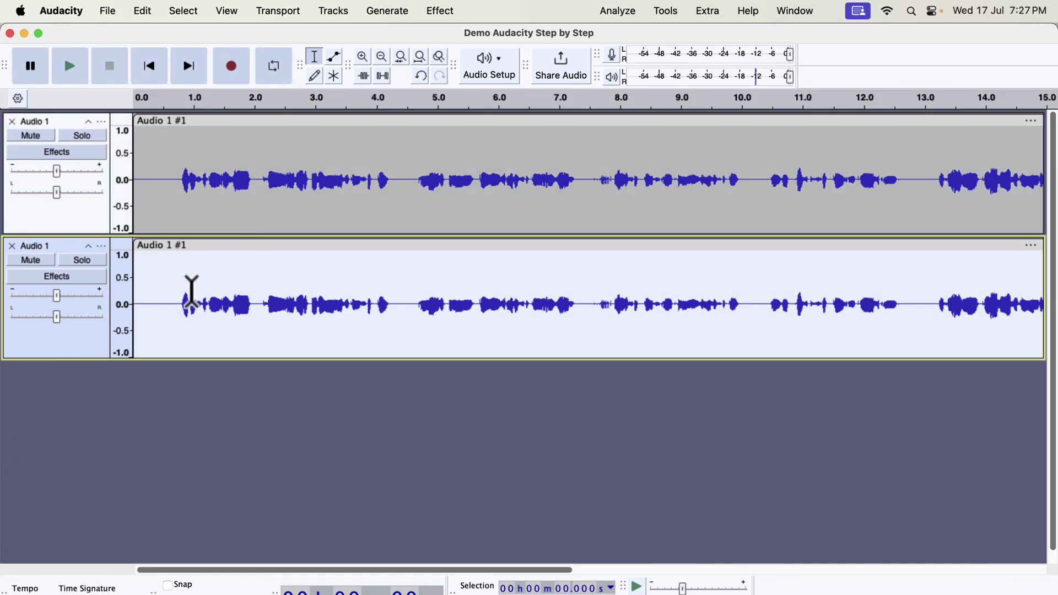
{"action": "left_click", "coordinate": [668, 13]}
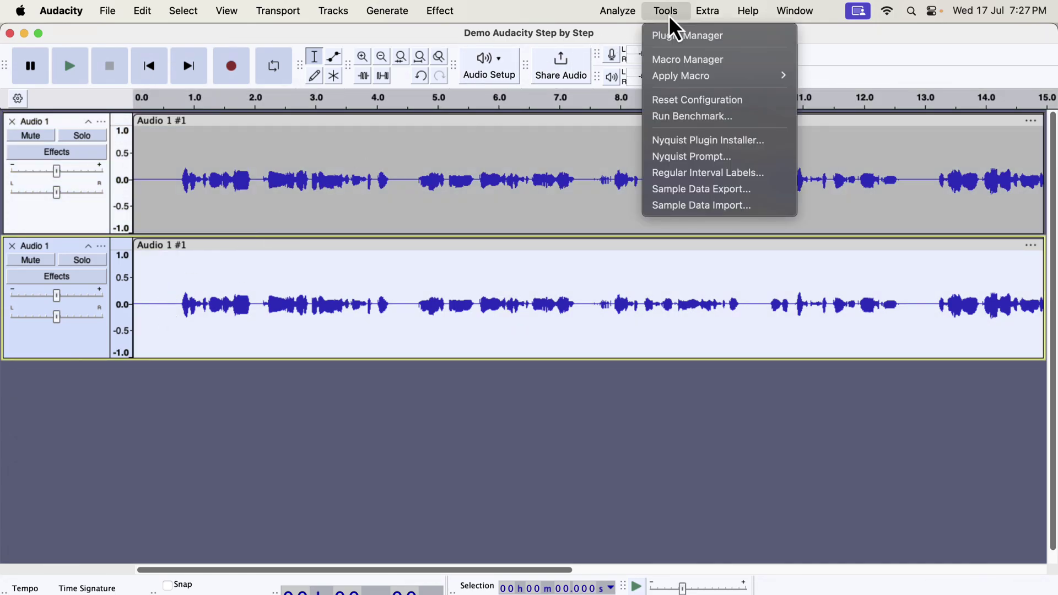
Show the Apply Macro list with Clear Vocal Improve Macro and the other installed macros
{"action": "mouse_move", "coordinate": [673, 75]}
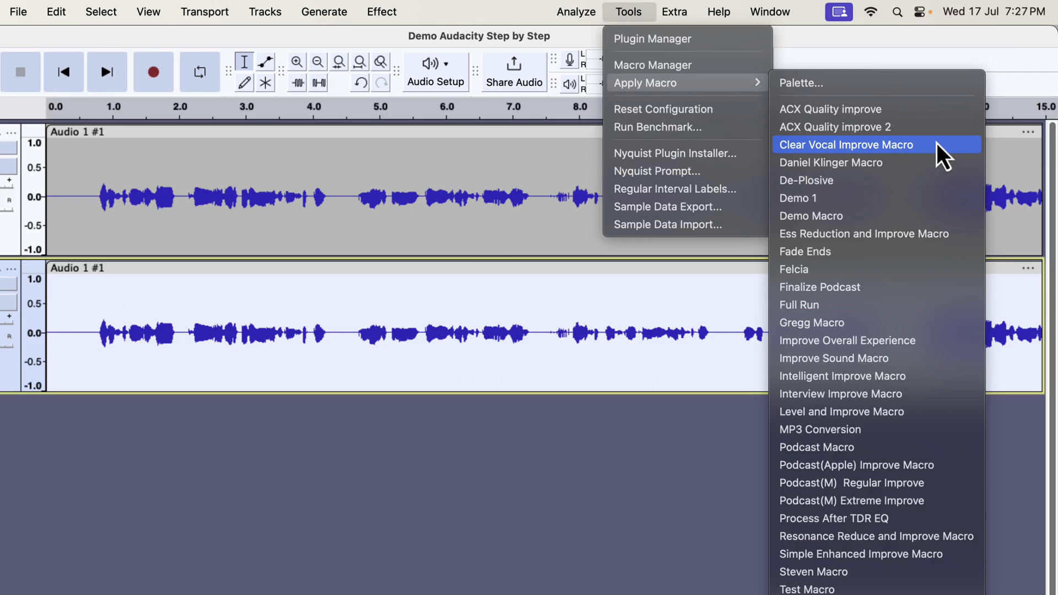
Apply Clear Vocal Improve Macro, then solo and play the original top track
{"action": "left_click", "coordinate": [936, 144]}
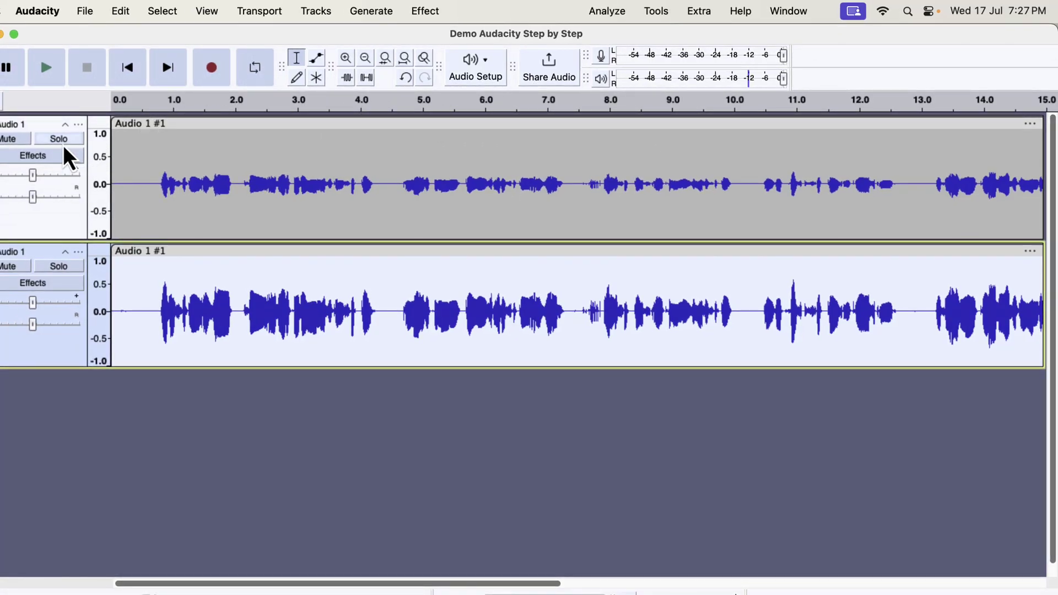
{"action": "left_click", "coordinate": [62, 144]}
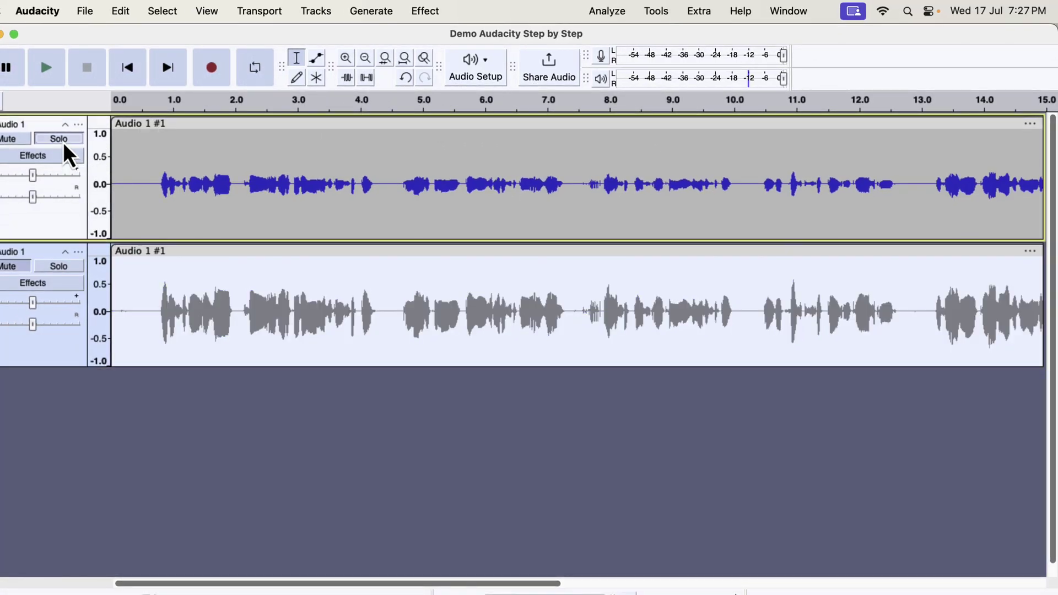
{"action": "left_click", "coordinate": [127, 211]}
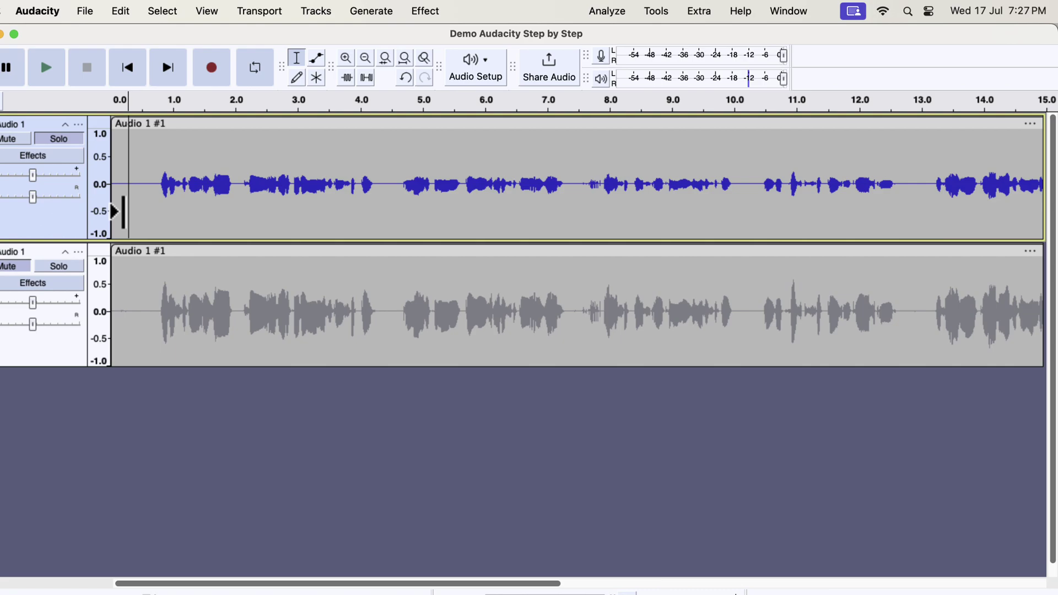
{"action": "key", "text": "space"}
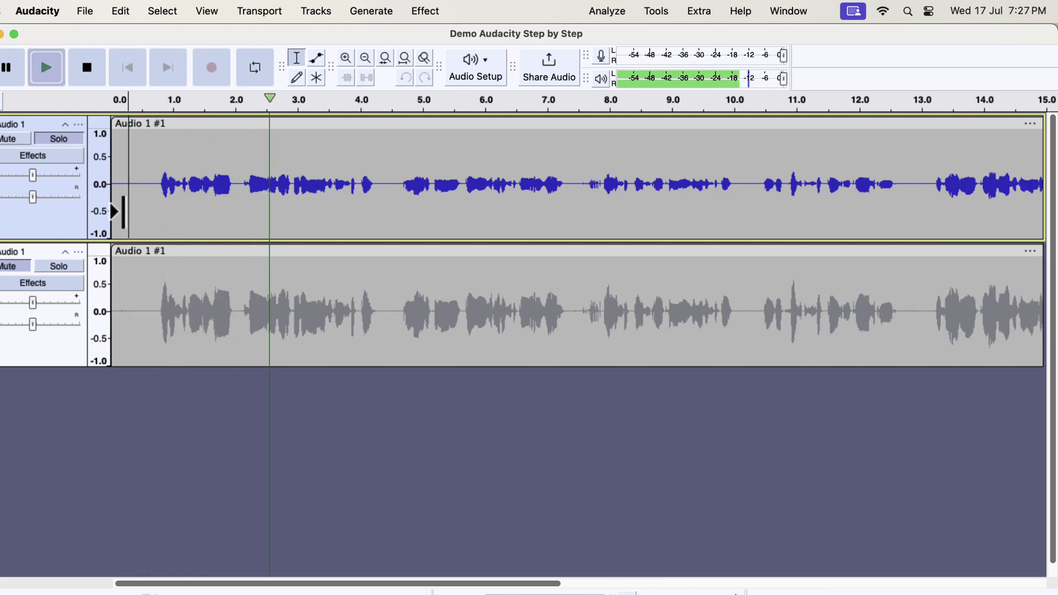
{"action": "key", "text": "space"}
Solo and play the processed lower track, switching solo between tracks to compare
{"action": "left_click", "coordinate": [81, 270]}
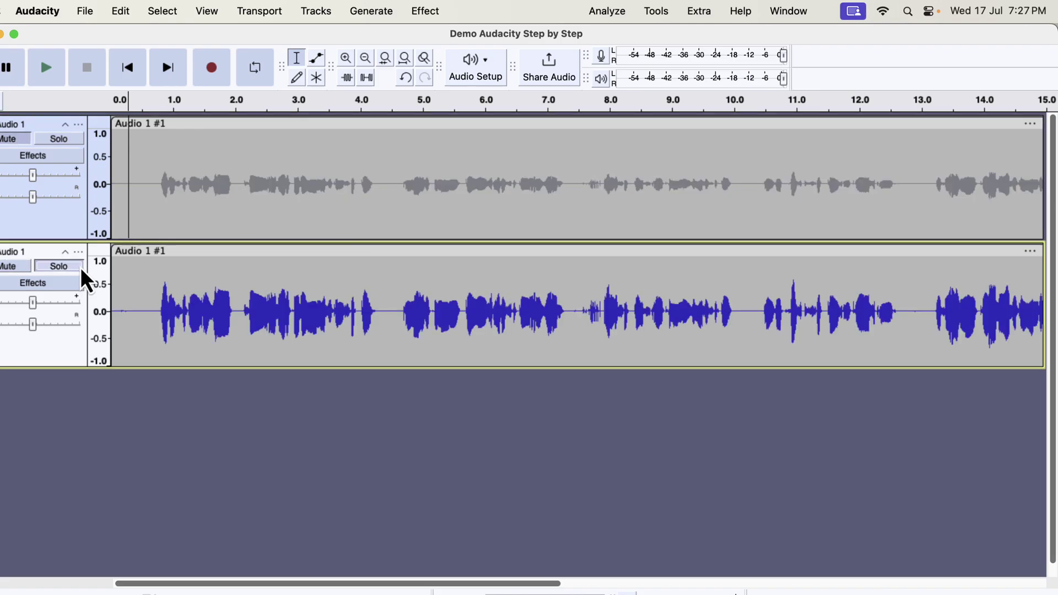
{"action": "key", "text": "space"}
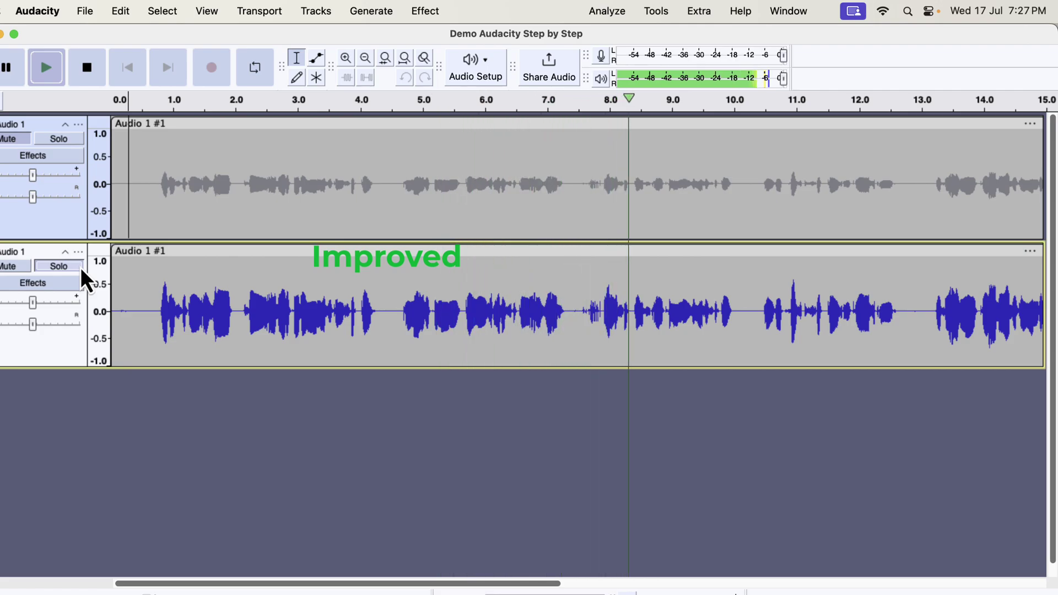
{"action": "left_click", "coordinate": [74, 141]}
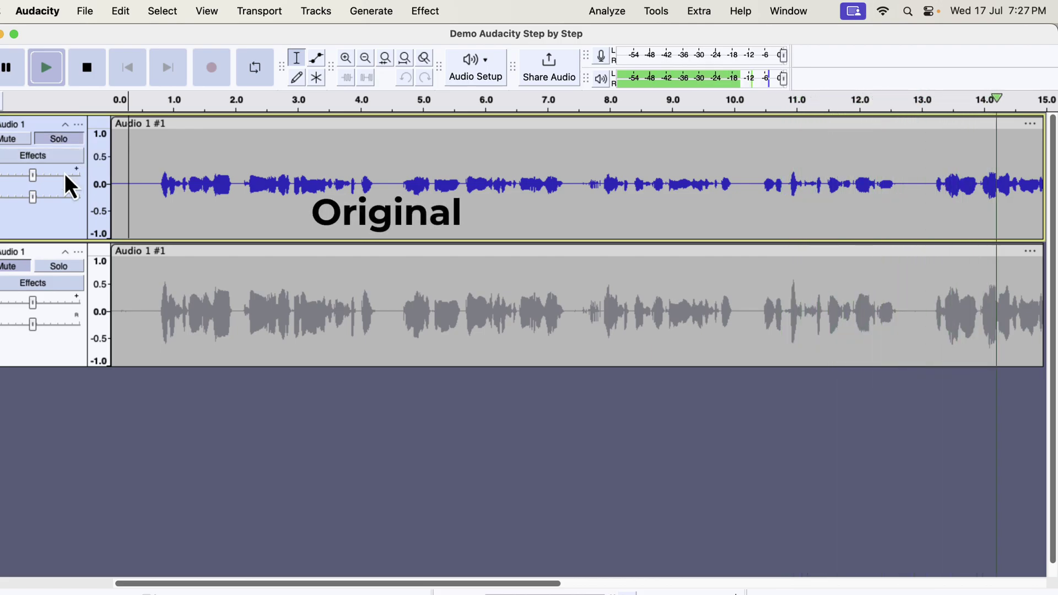
{"action": "left_click", "coordinate": [65, 269]}
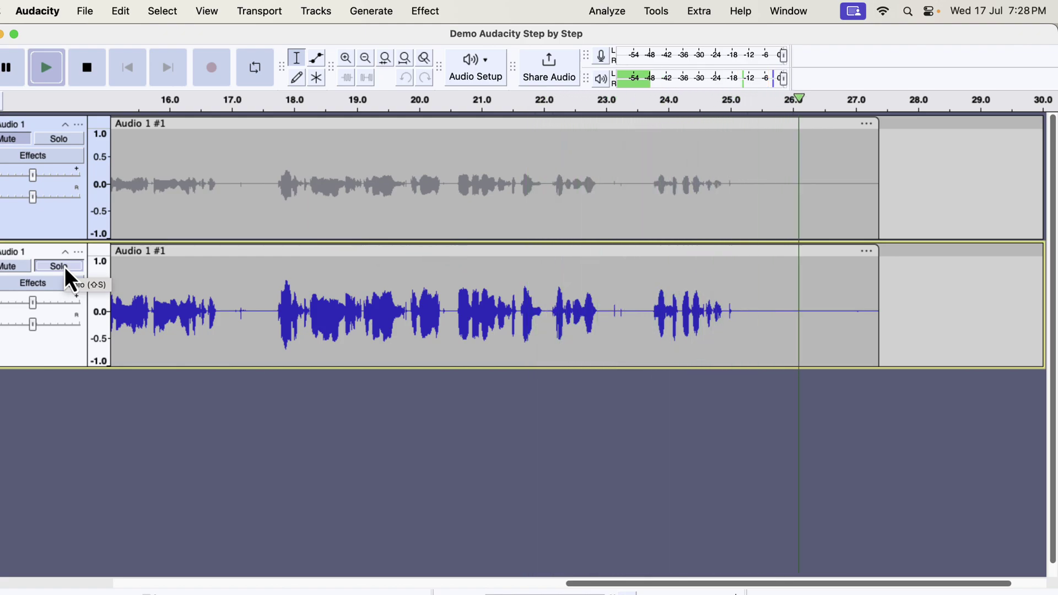
{"action": "key", "text": "space"}
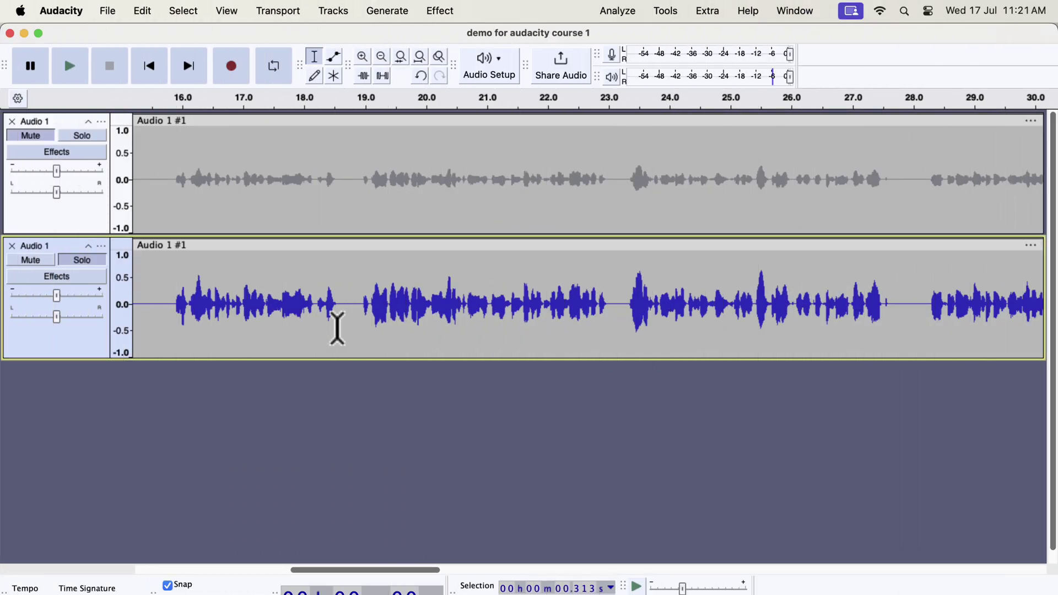
Start a Macro Manager import and browse to Desktop > Macros and EQs > Macros
{"action": "left_click", "coordinate": [675, 15]}
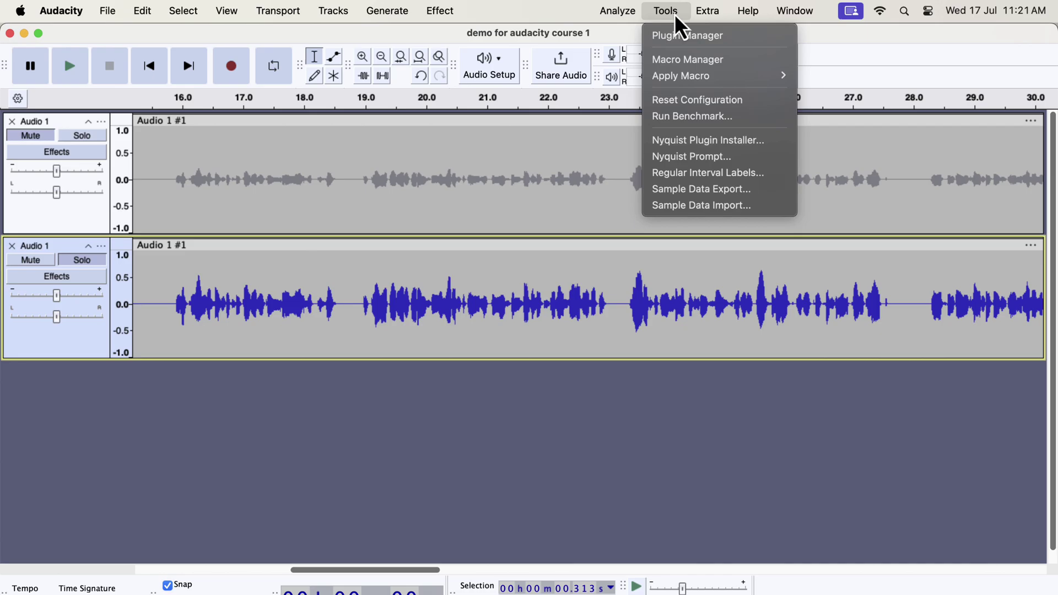
{"action": "left_click", "coordinate": [673, 62]}
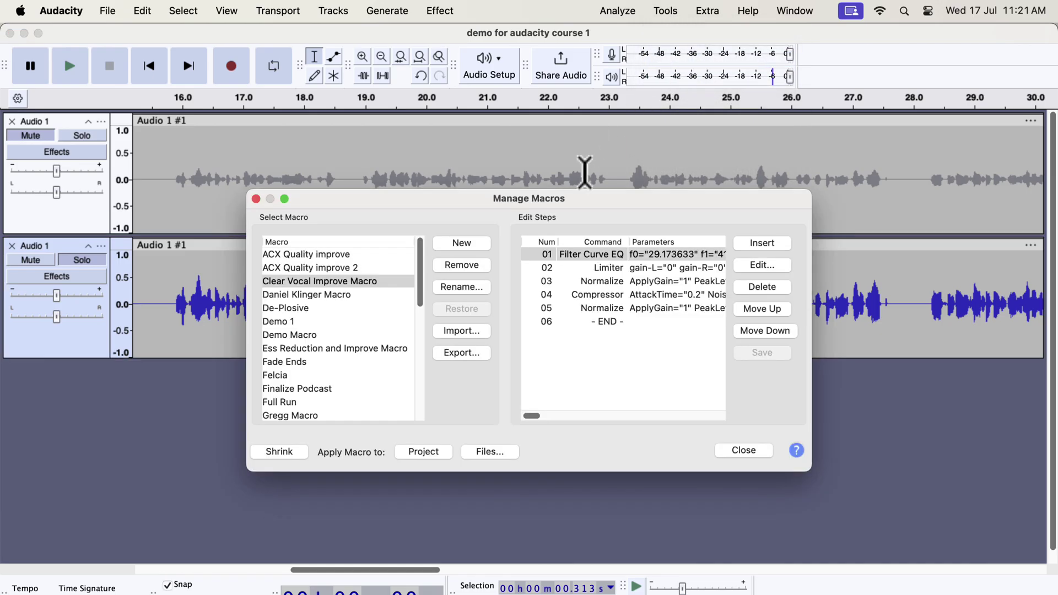
{"action": "left_click", "coordinate": [465, 332]}
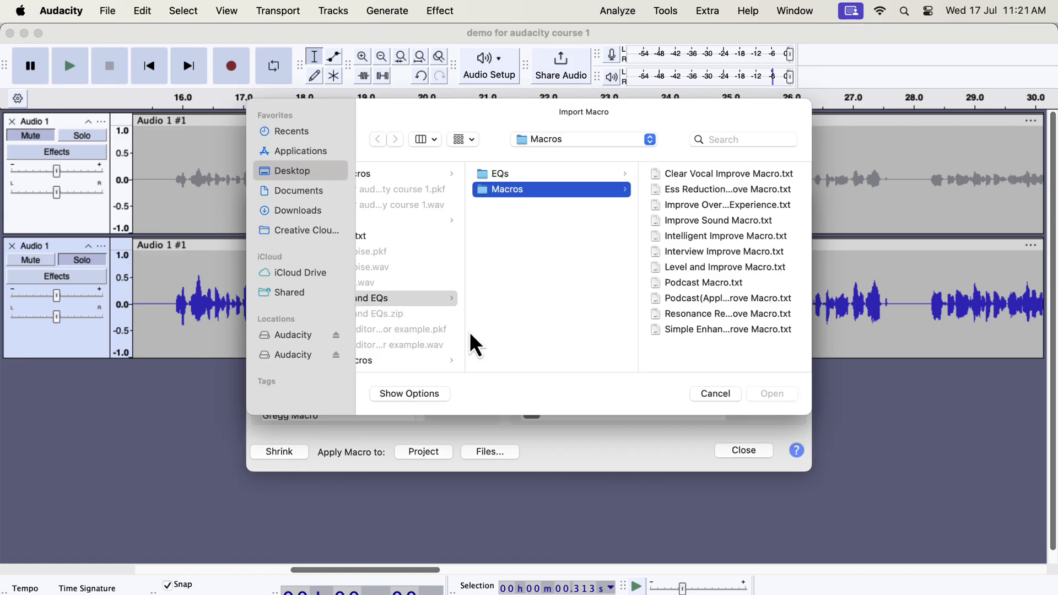
{"action": "scroll", "coordinate": [456, 324], "scroll_direction": "left", "scroll_amount": 3}
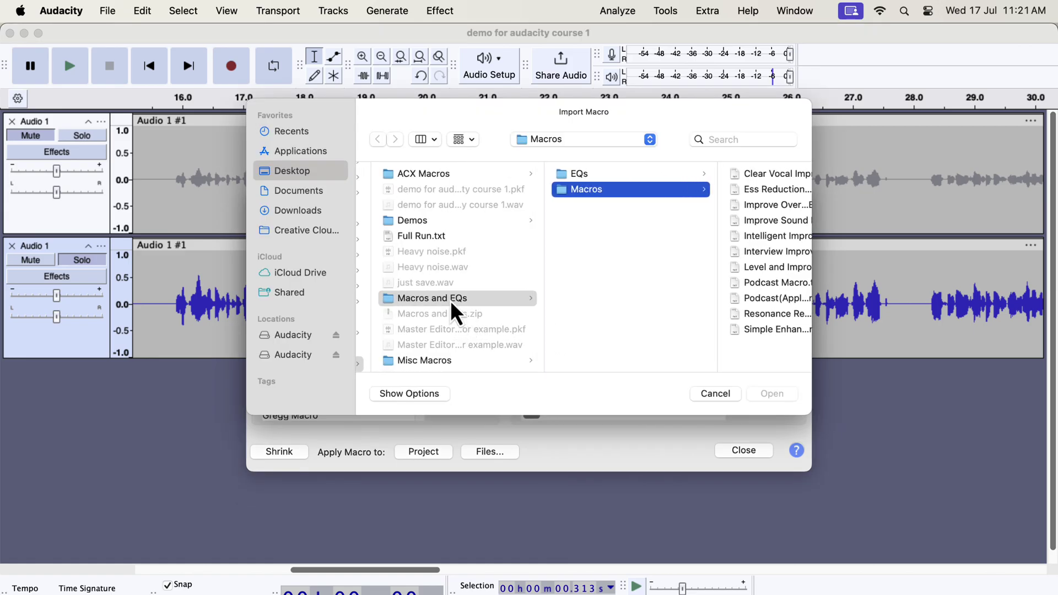
{"action": "left_click", "coordinate": [451, 299]}
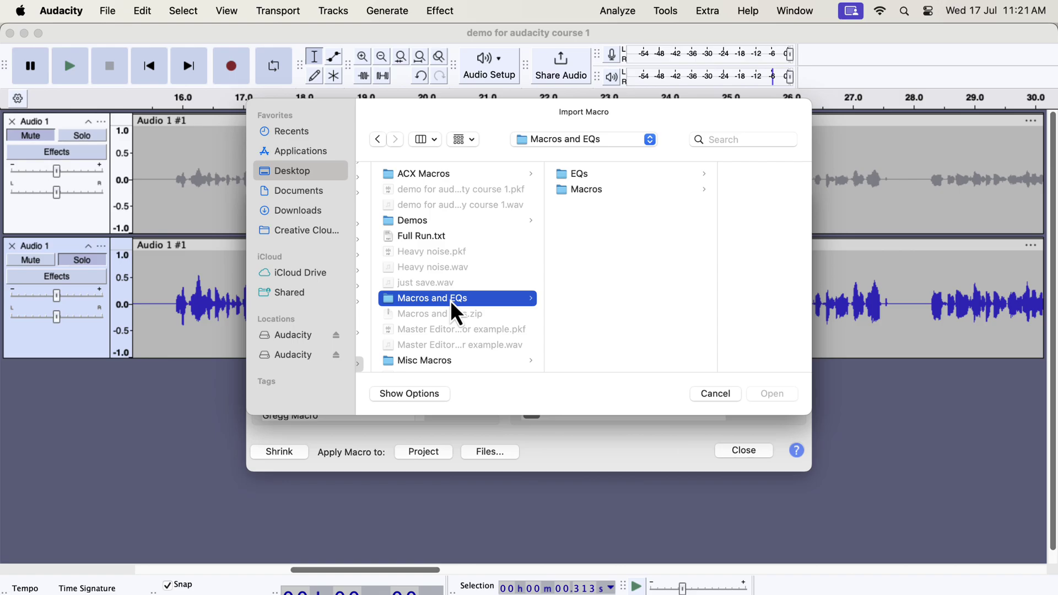
{"action": "left_click", "coordinate": [590, 193]}
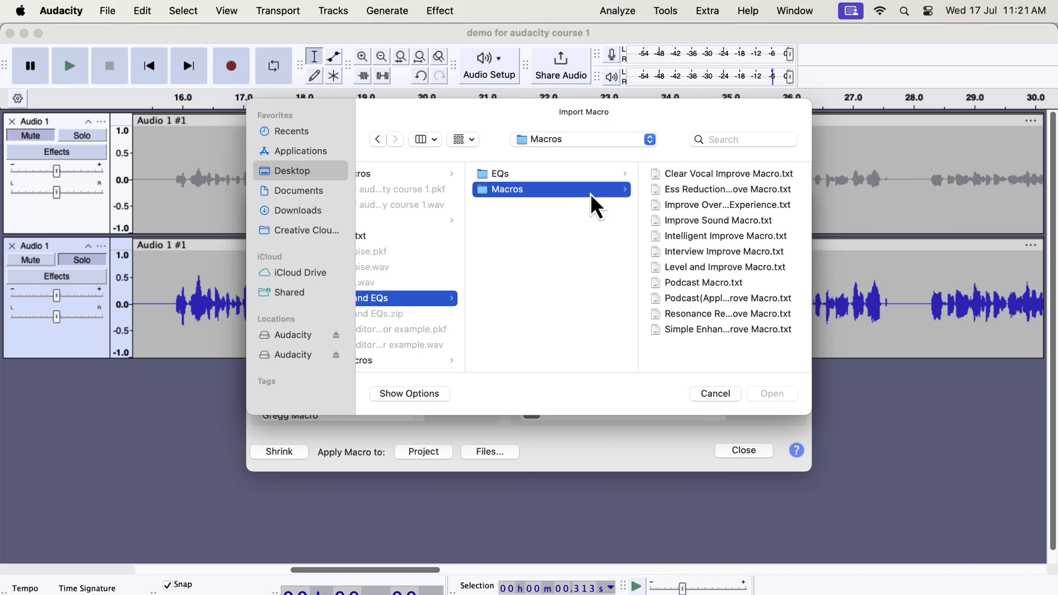
Import Clear Vocal Improve Macro.txt, replacing the existing Clear Vocal Improve Macro
{"action": "left_click", "coordinate": [689, 175]}
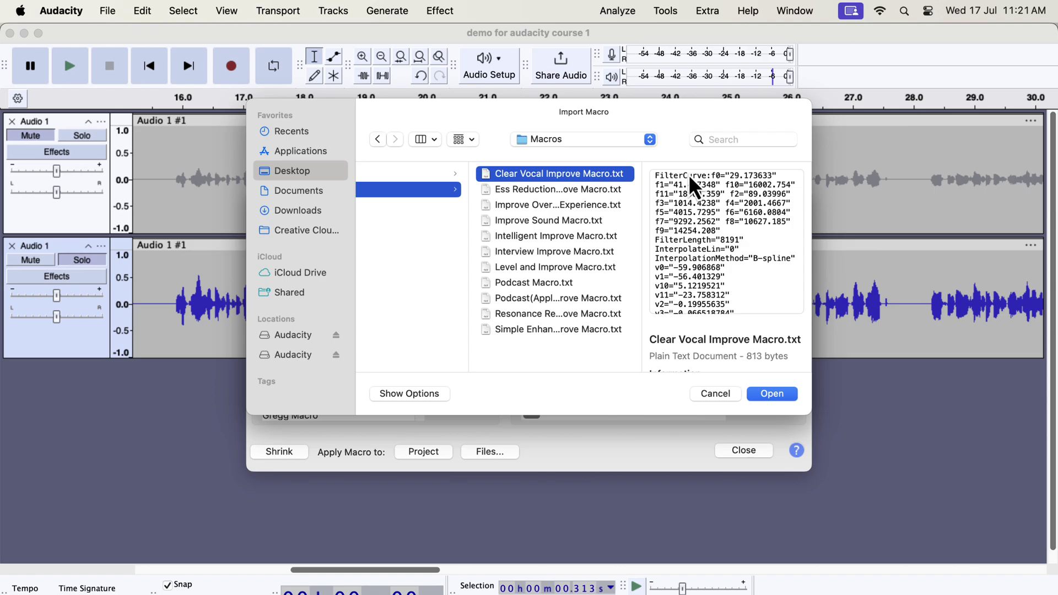
{"action": "left_click", "coordinate": [765, 395]}
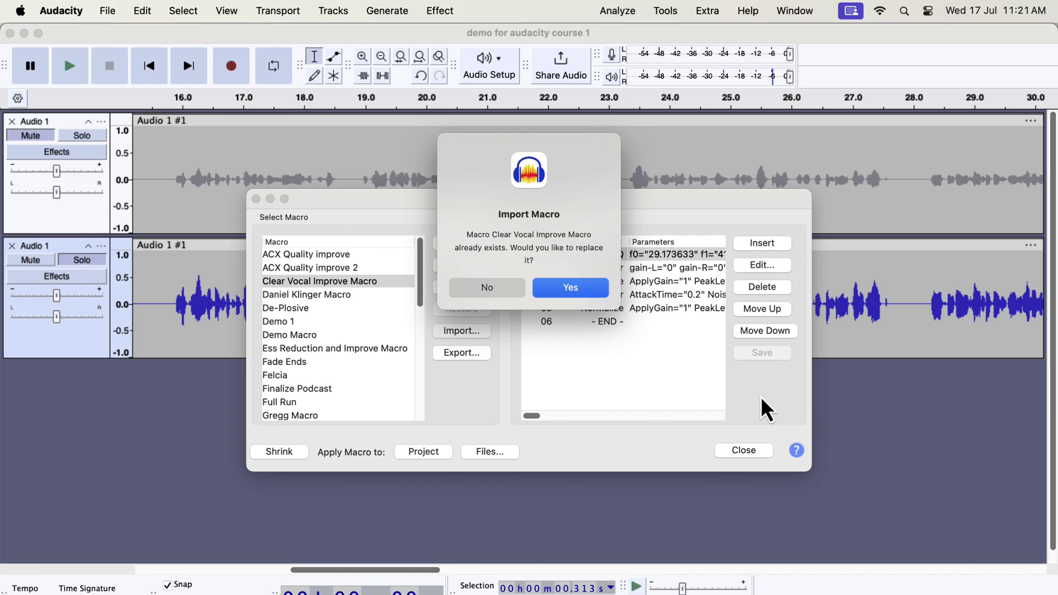
{"action": "left_click", "coordinate": [556, 287]}
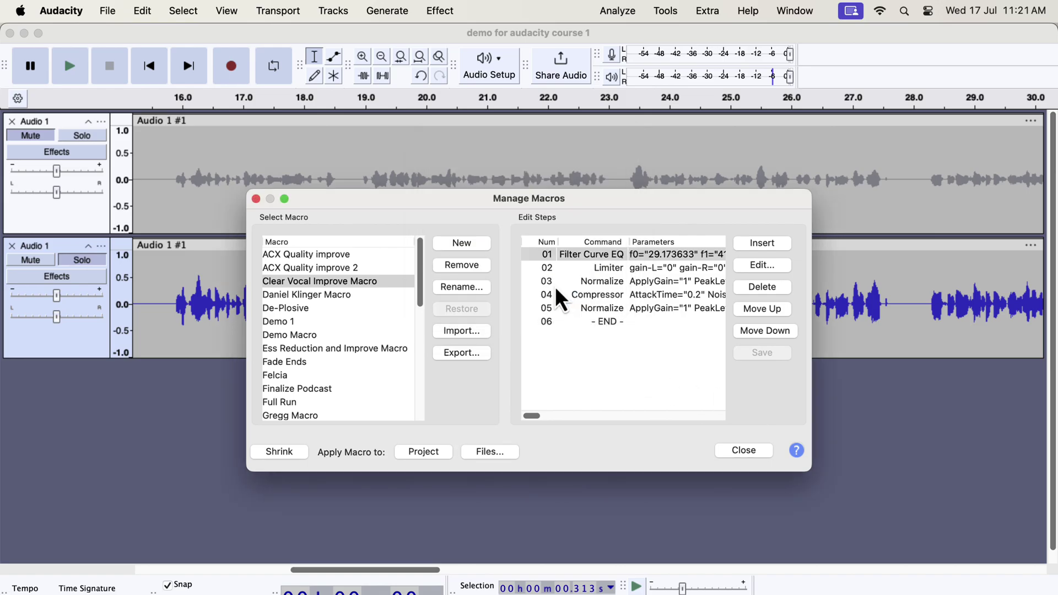
With Clear Vocal Improve Macro already listed, import Ess Reduction and Improve Macro.txt, replacing the existing copy
{"action": "left_click", "coordinate": [380, 282]}
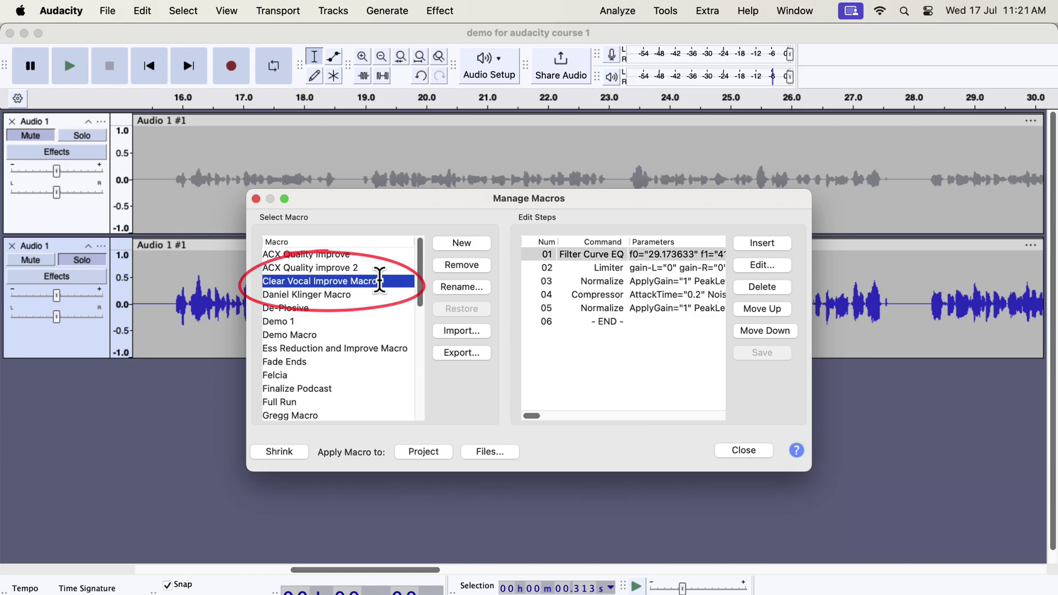
{"action": "left_click", "coordinate": [440, 333]}
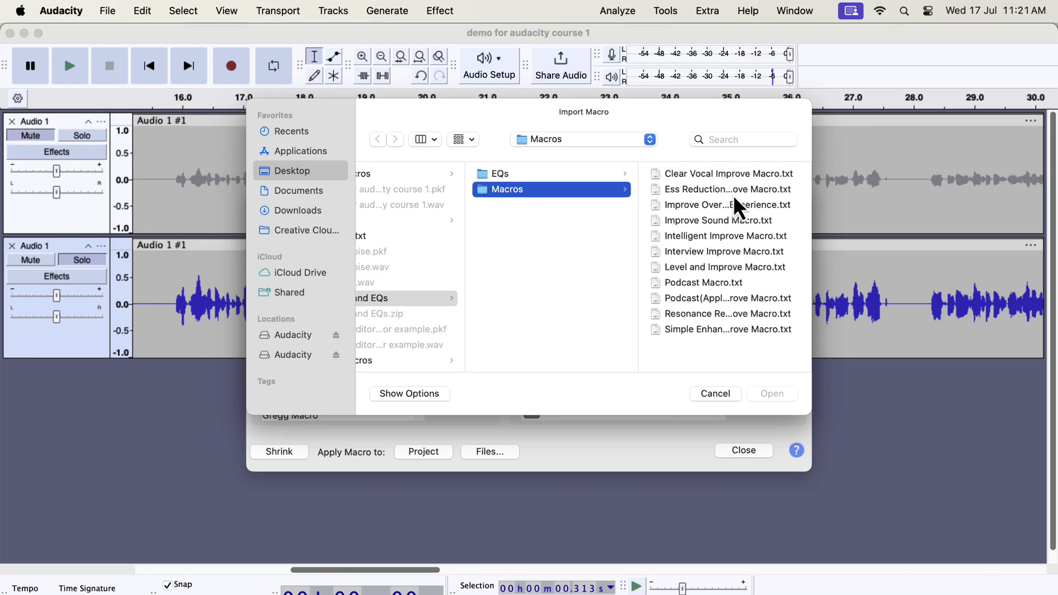
{"action": "left_click", "coordinate": [733, 194]}
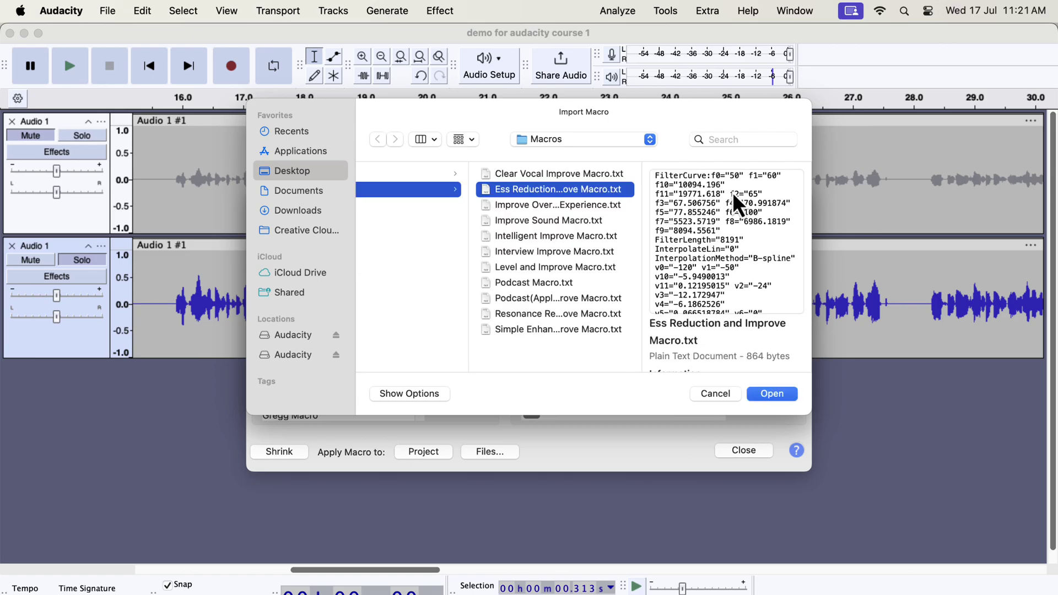
{"action": "left_click", "coordinate": [777, 396]}
{"action": "left_click", "coordinate": [571, 288]}
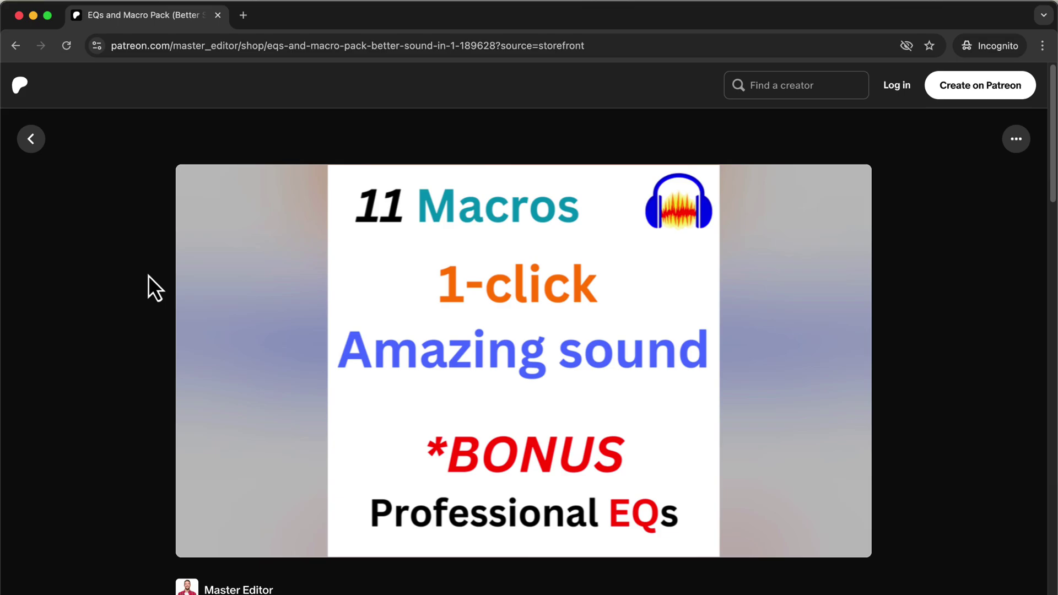
Scroll the Patreon page down to the EQs and Macro Pack title, $97 price and description
{"action": "scroll", "coordinate": [147, 275], "scroll_direction": "down", "scroll_amount": 5}
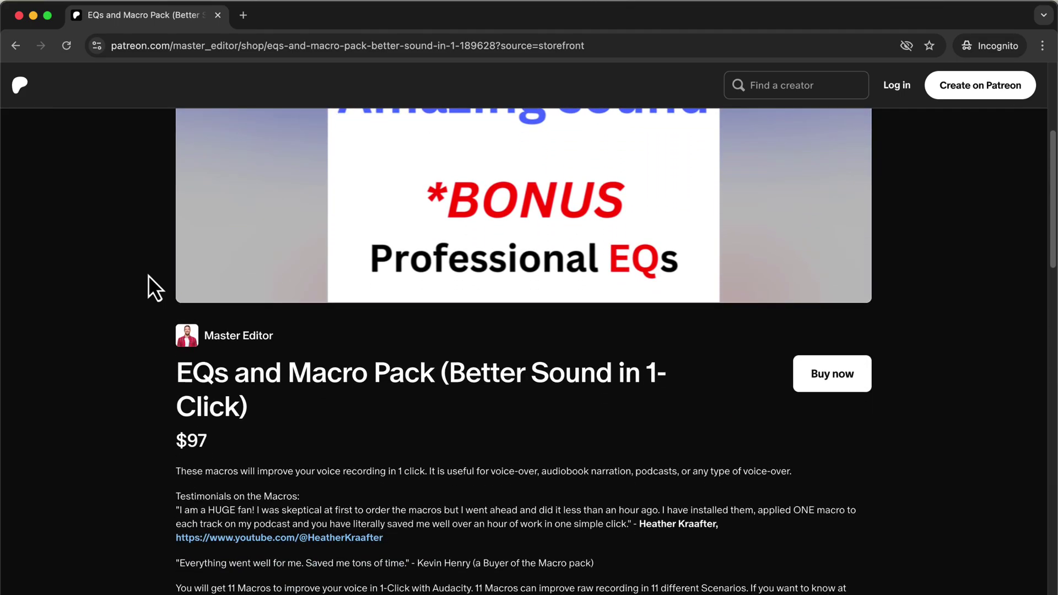
{"action": "scroll", "coordinate": [147, 276], "scroll_direction": "down", "scroll_amount": 6}
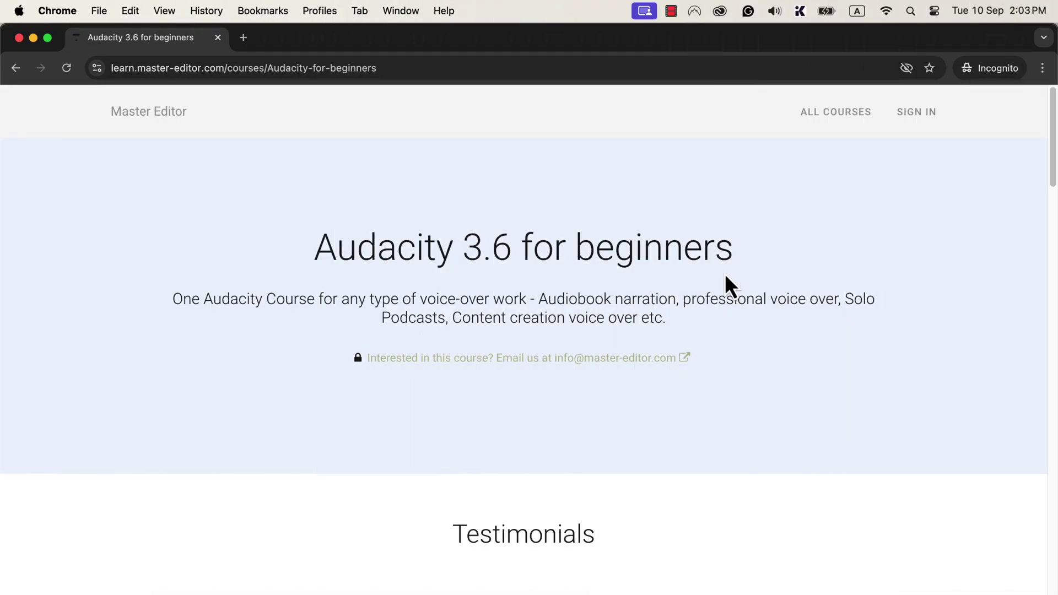
Scroll past the testimonial to the Audacity 3.6 for beginners course curriculum modules
{"action": "scroll", "coordinate": [731, 283], "scroll_direction": "down", "scroll_amount": 10}
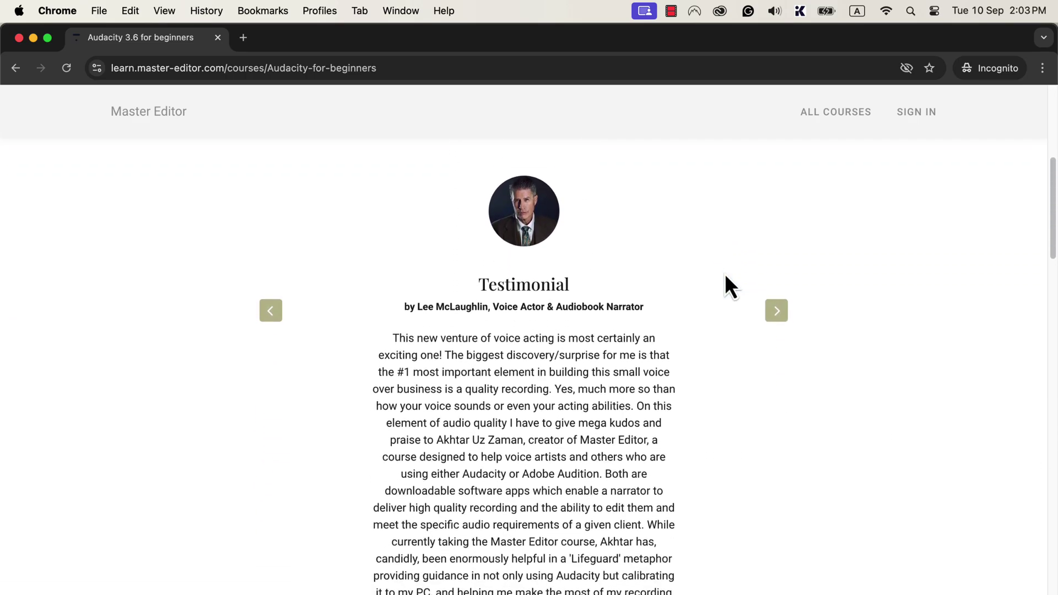
{"action": "scroll", "coordinate": [730, 283], "scroll_direction": "down", "scroll_amount": 8}
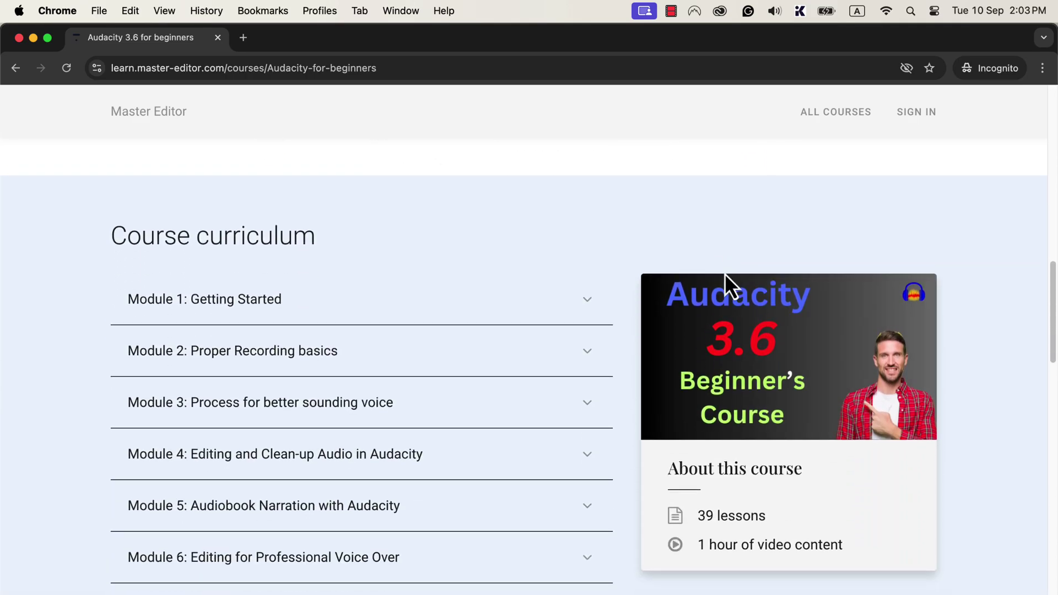